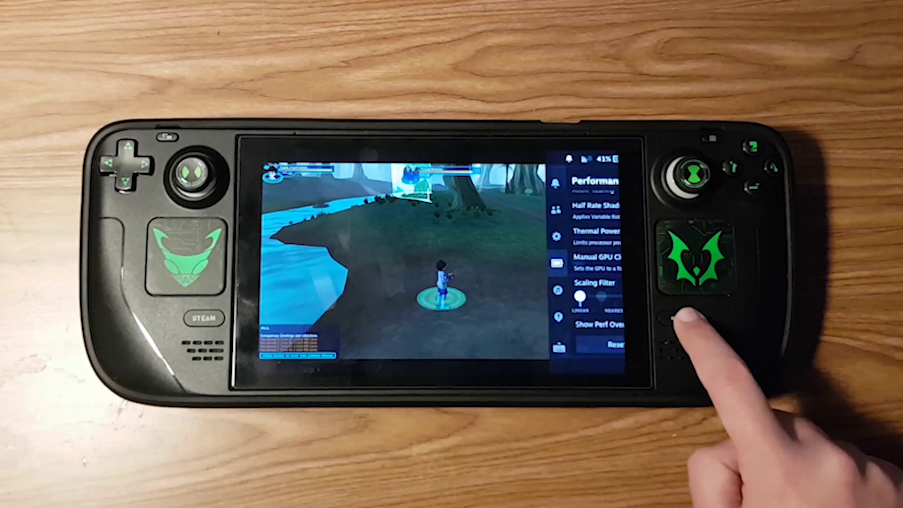
Turn Wi-Fi off from the Steam Deck Quick Settings and return to the game.
left_click(485, 235)
key("Down")
key("Down")
key("Down")
key("Down")
key("Down")
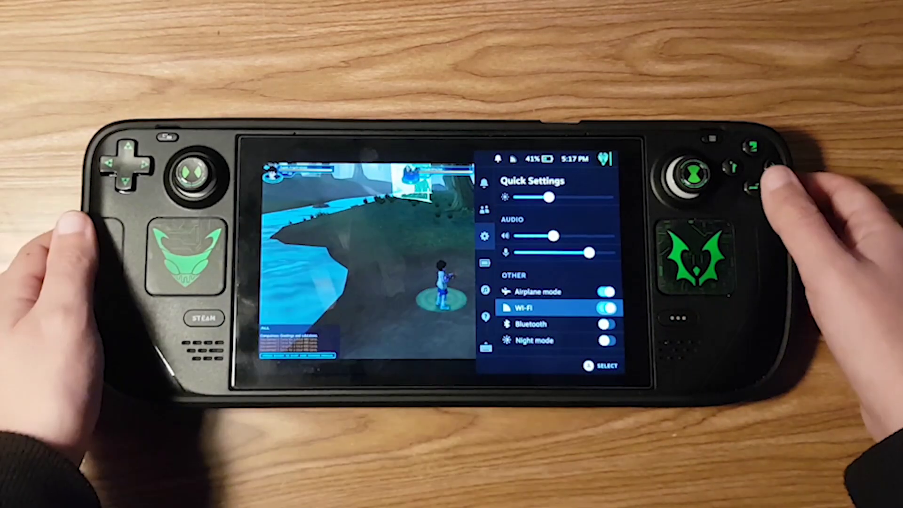
key("Return")
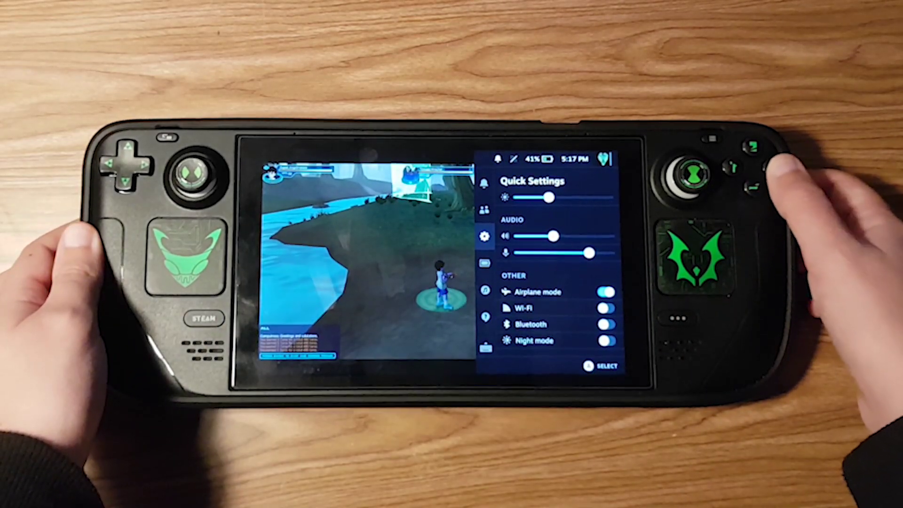
key("Escape")
Run the character past the river and large tree to the creature and attack it.
key("w")
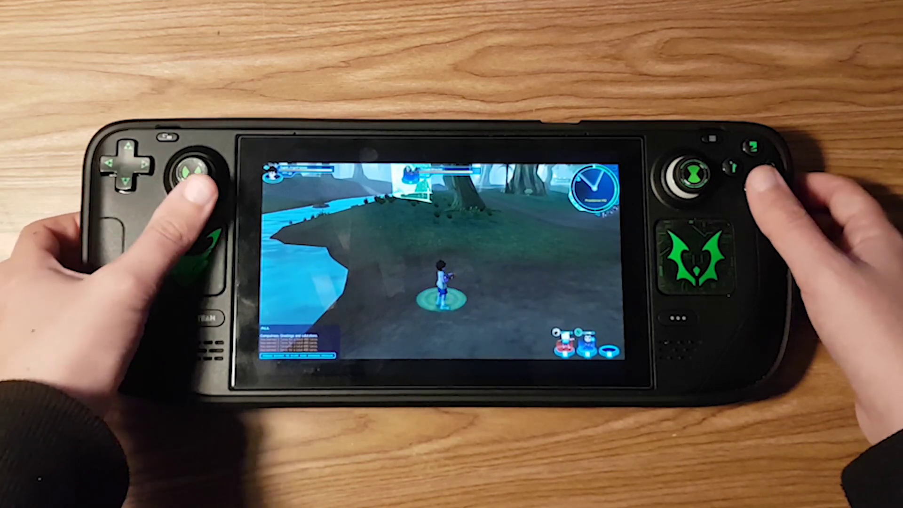
key("w")
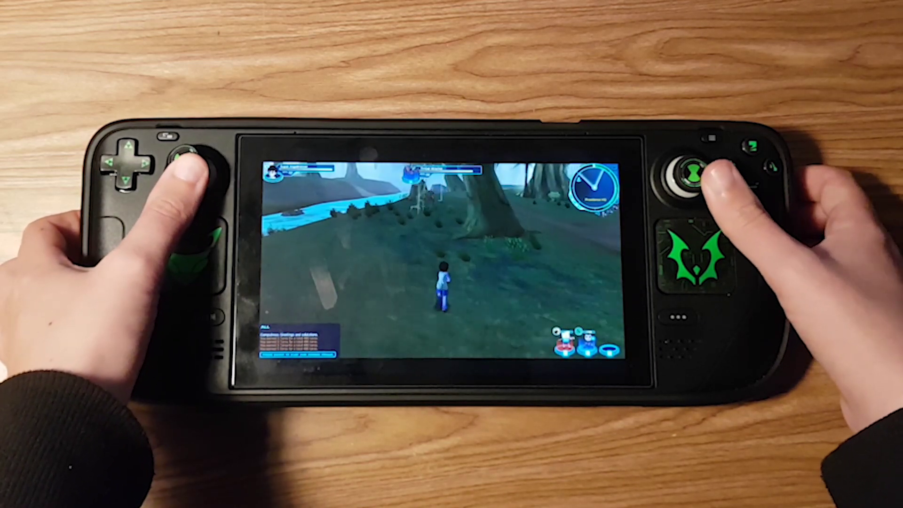
key("w")
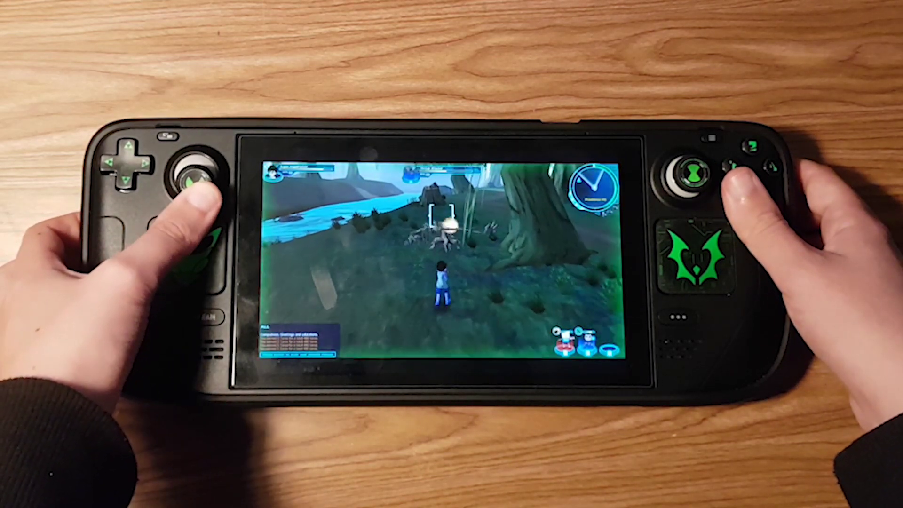
key("w")
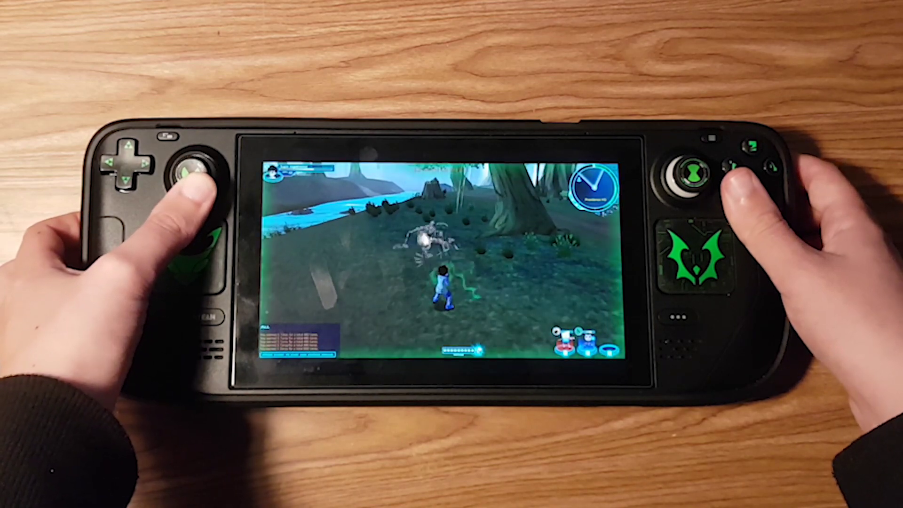
key("w")
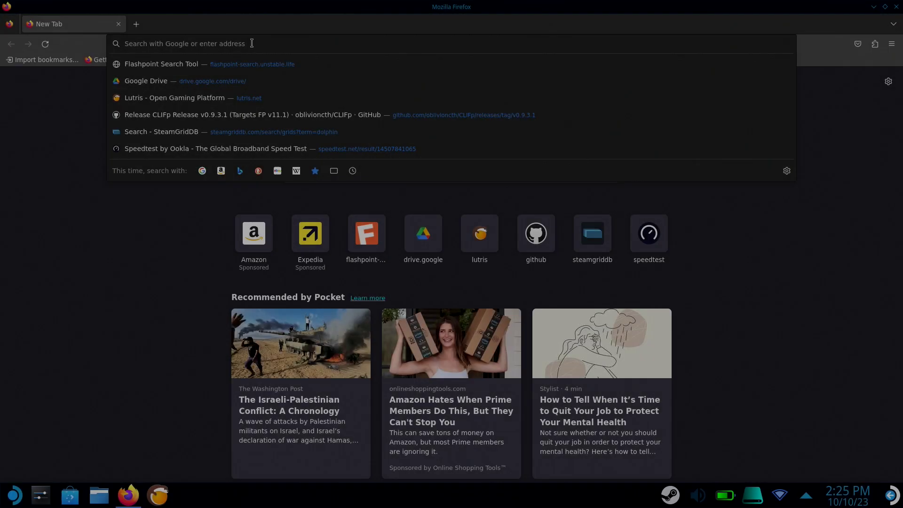
Search for 'openfusion' and open the project's GitHub 1.5 release page.
type("openfusi")
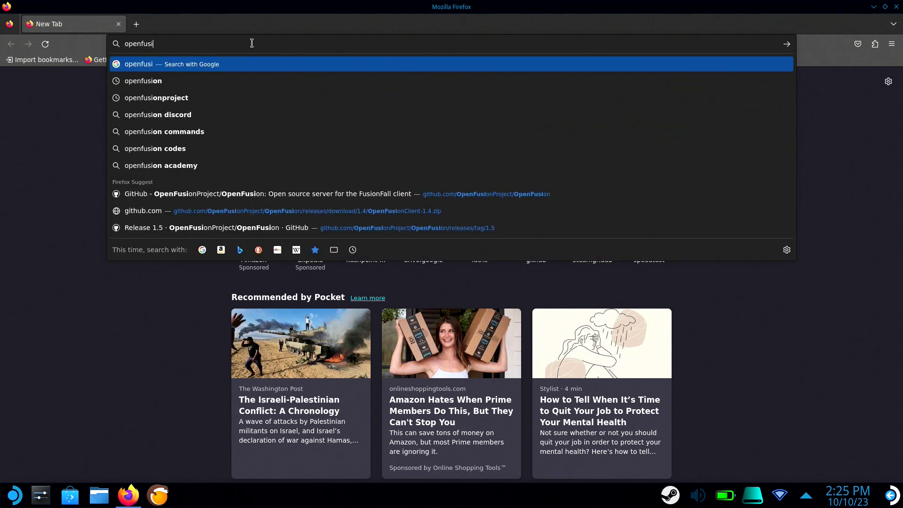
type("on")
key("Return")
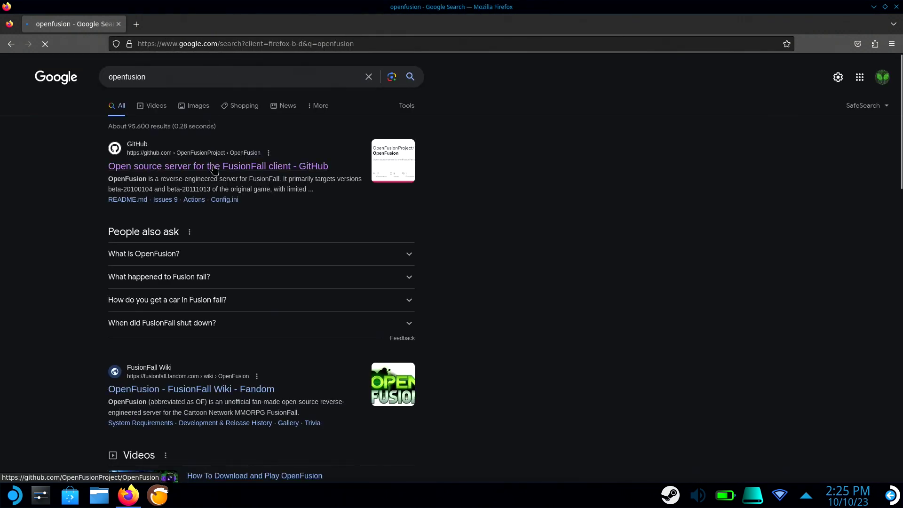
left_click(214, 167)
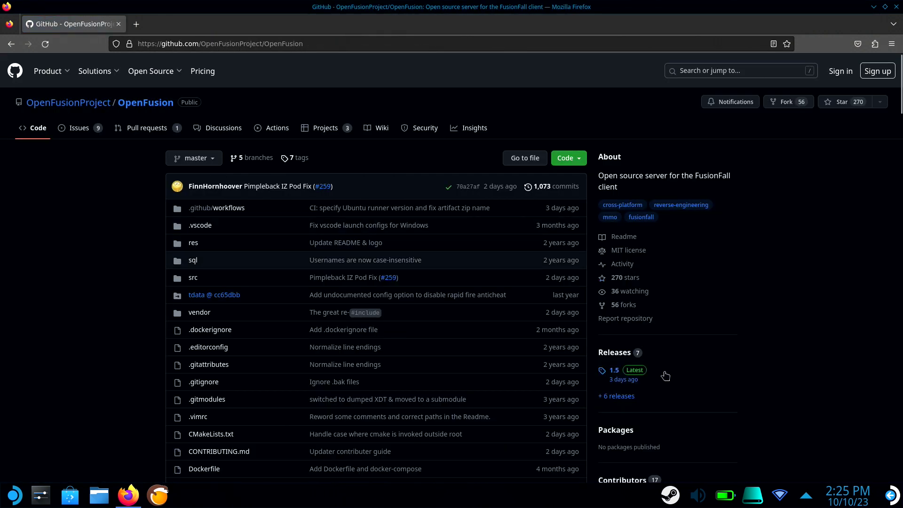
left_click(644, 376)
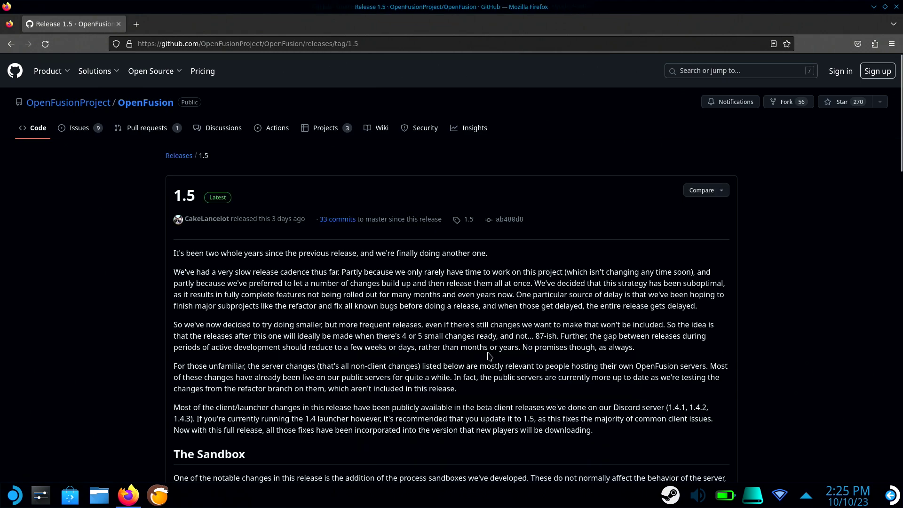
Download OpenFusionServer-1.5-Academy.zip from the release Assets and confirm the downloads finished.
scroll(489, 356, "down", 10)
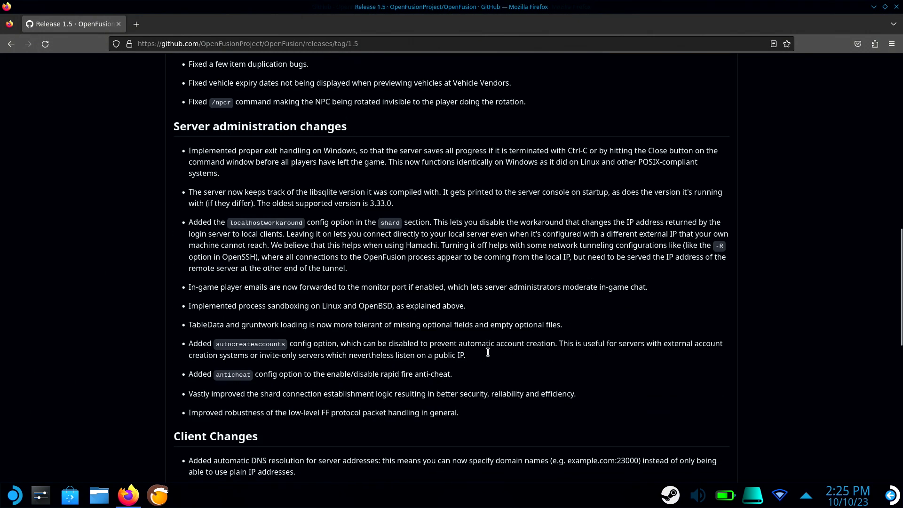
scroll(488, 354, "down", 10)
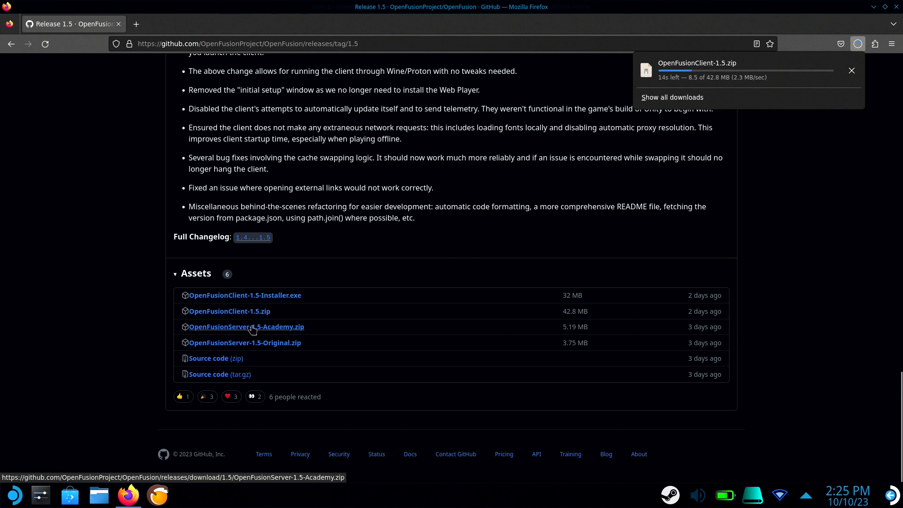
left_click(253, 328)
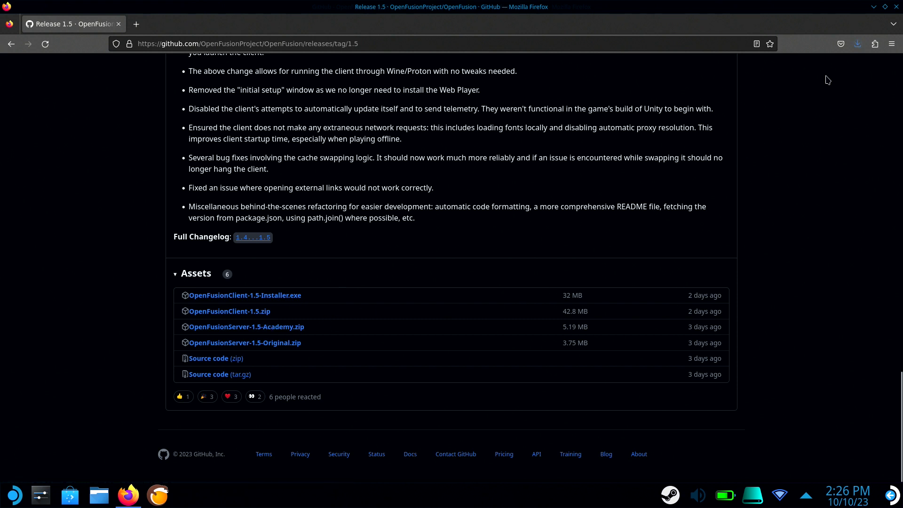
left_click(856, 44)
Extract OpenFusionClient-1.5.zip into its own folder.
left_click(854, 73)
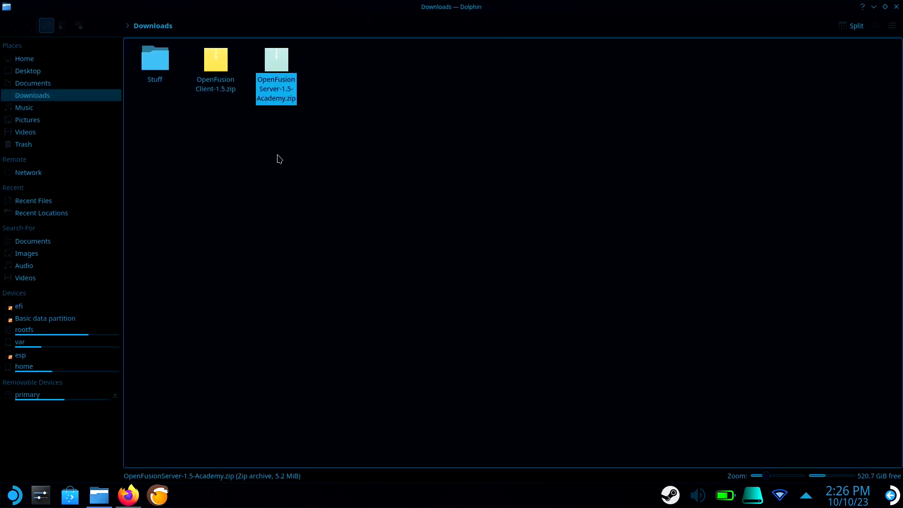
left_click(225, 85)
right_click(223, 82)
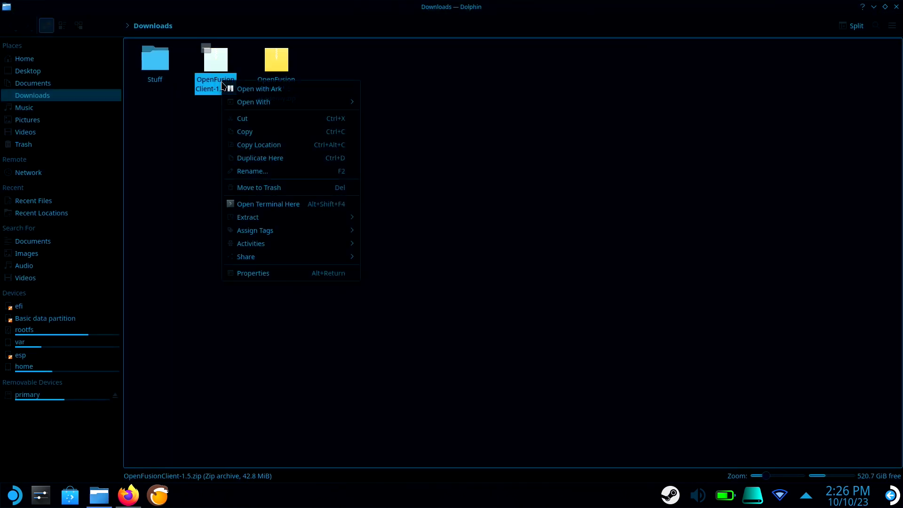
mouse_move(301, 217)
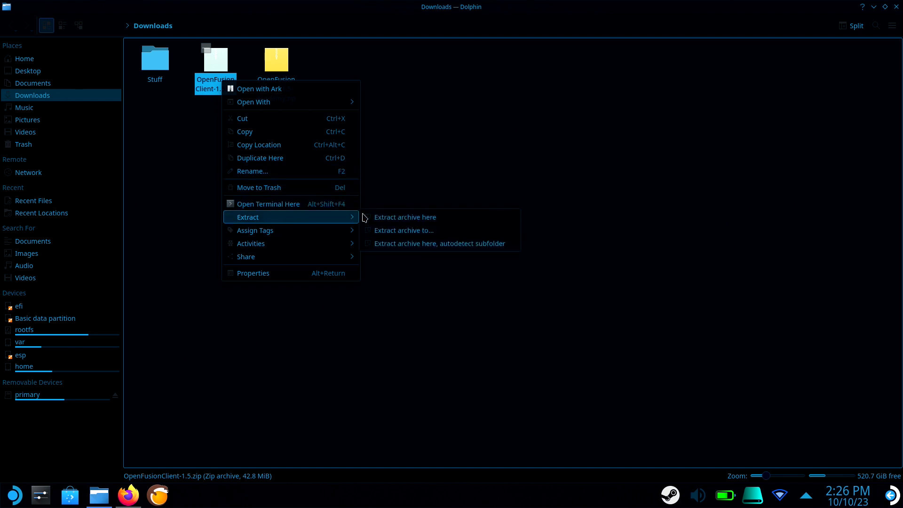
left_click(417, 243)
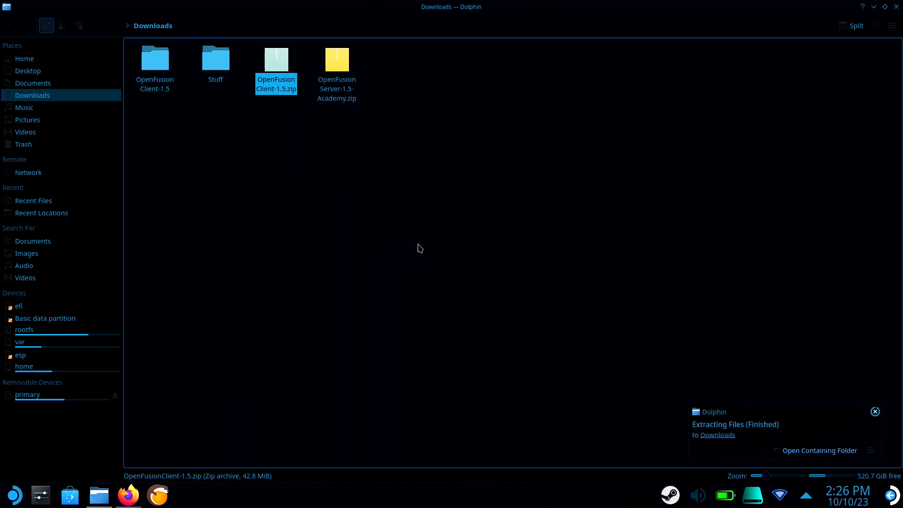
Extract the Academy server zip into its own folder, then delete both zip archives.
left_click(339, 75)
right_click(340, 75)
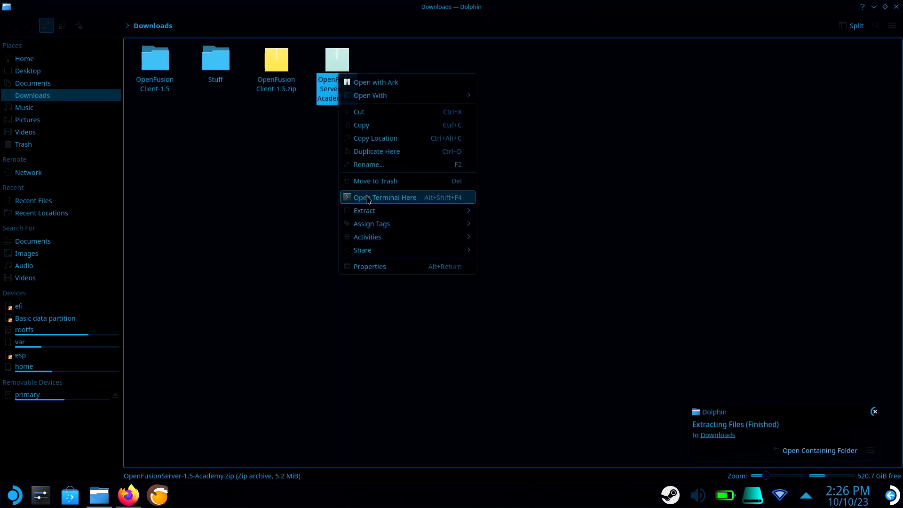
mouse_move(401, 210)
left_click(507, 238)
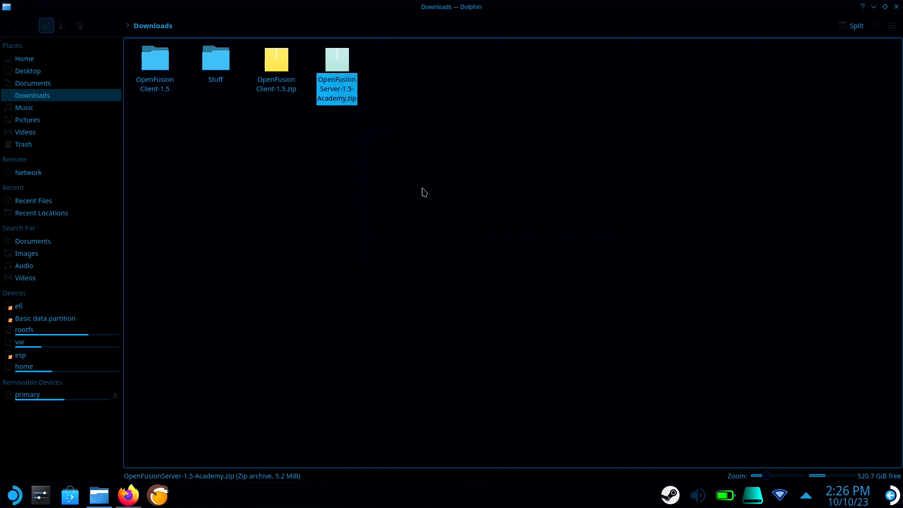
left_click_drag(332, 127, 397, 88)
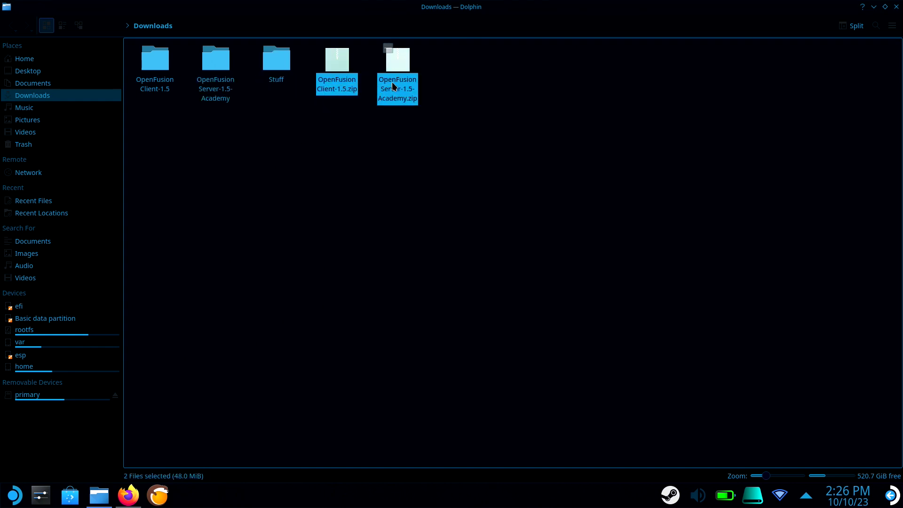
key("Delete")
Copy the full location of OpenFusionClient.exe from the OpenFusionClient-1.5 folder.
left_click(153, 59)
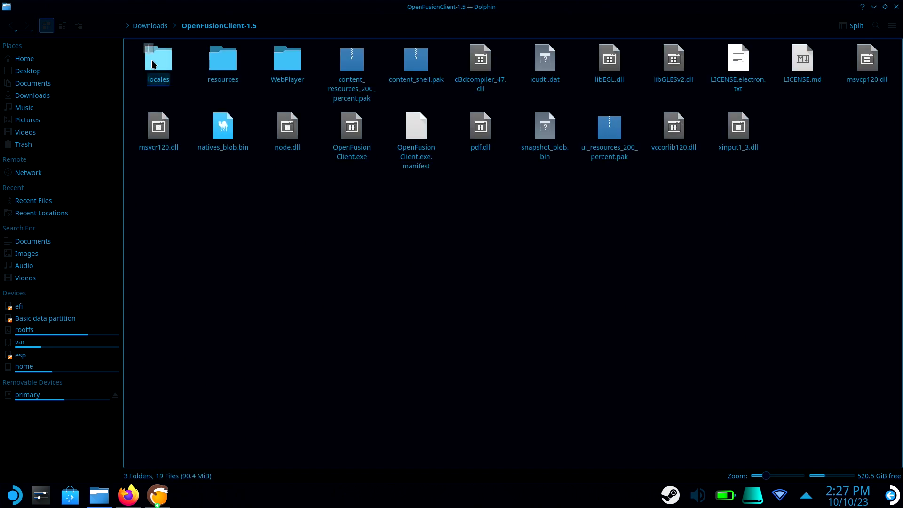
left_click(350, 134)
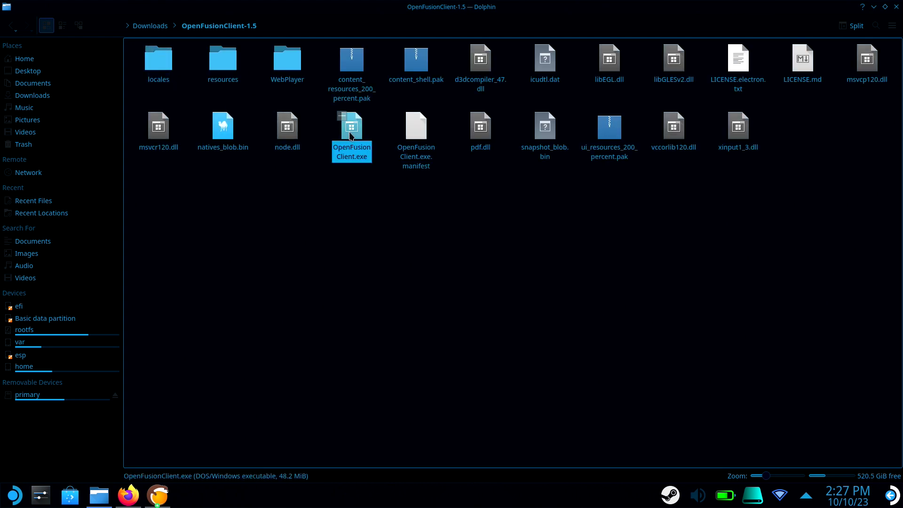
right_click(350, 135)
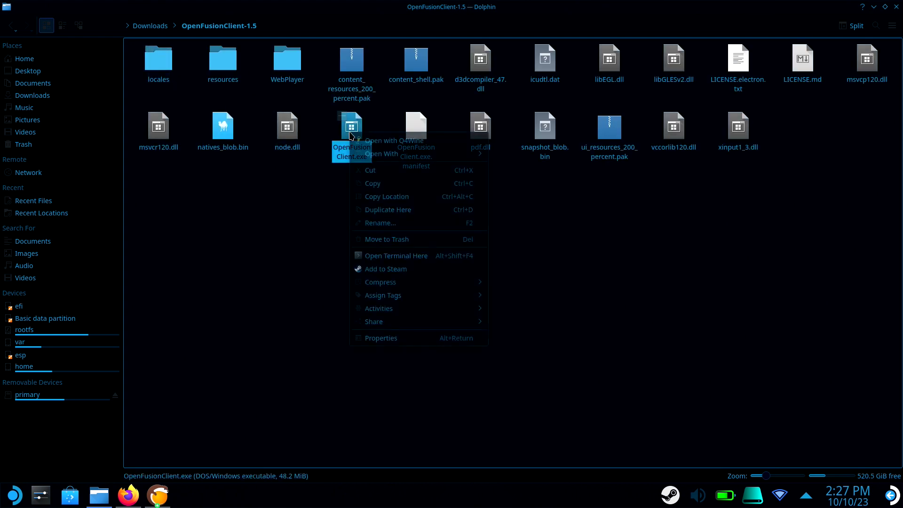
left_click(394, 197)
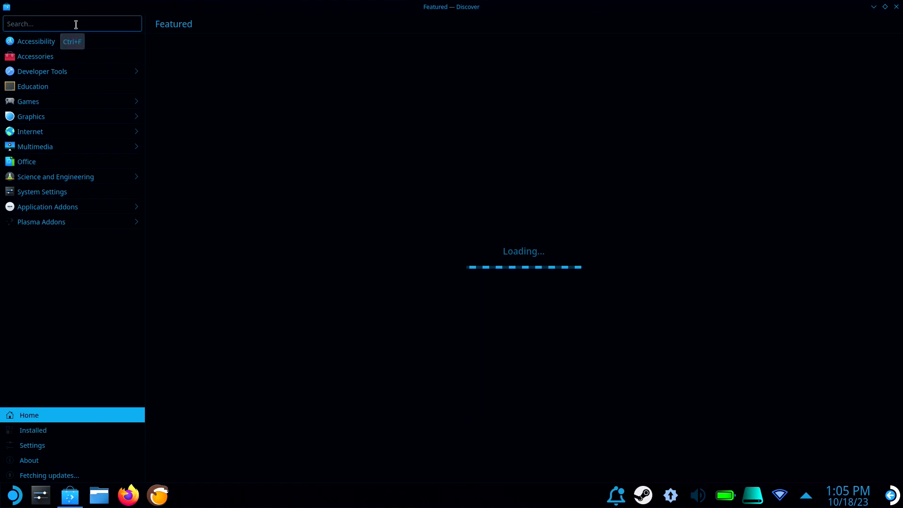
Search Discover for 'lutris' and open the Lutris app's details.
type("l")
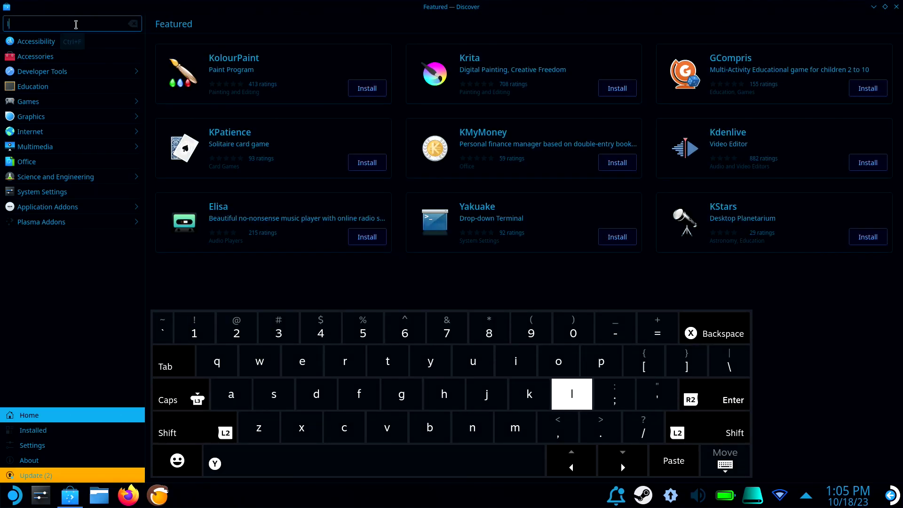
type("utris")
key("Return")
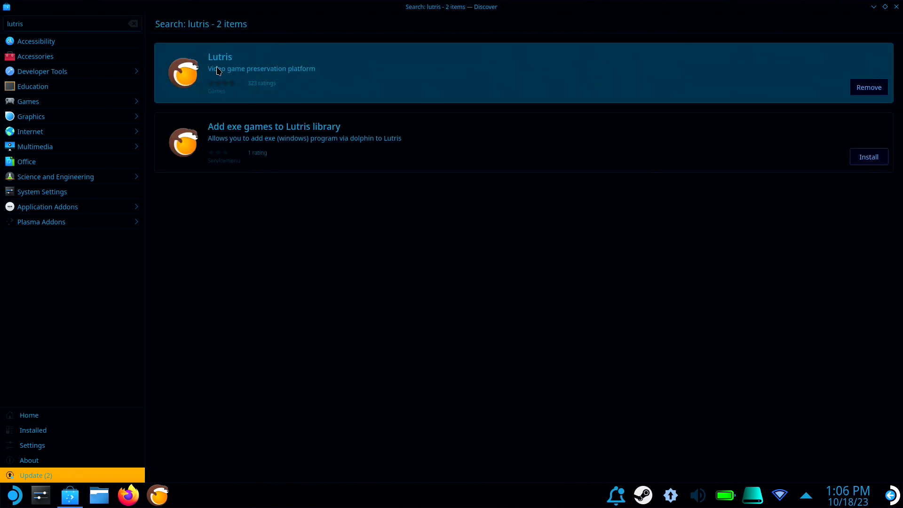
left_click(284, 83)
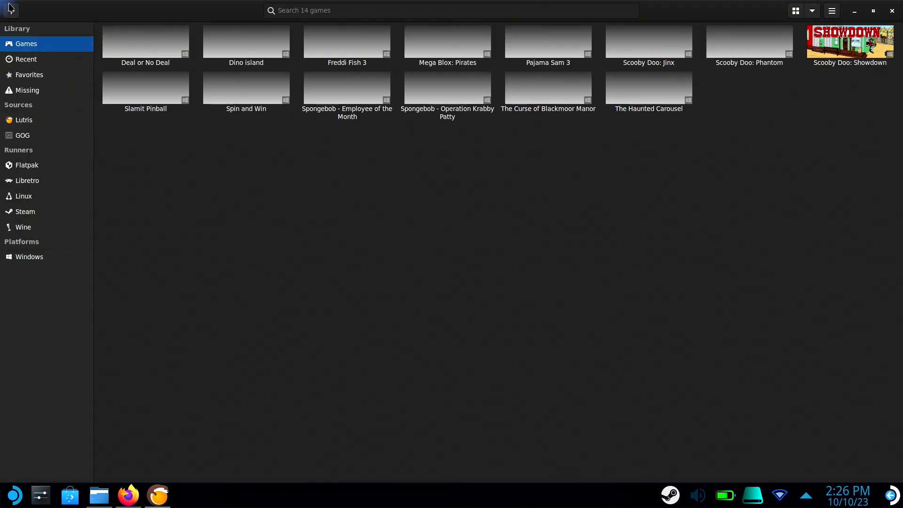
Create a FusionFall Wine setup-file install in ~/Games/fusionfall using OpenFusionClient.exe as setup file.
left_click(11, 12)
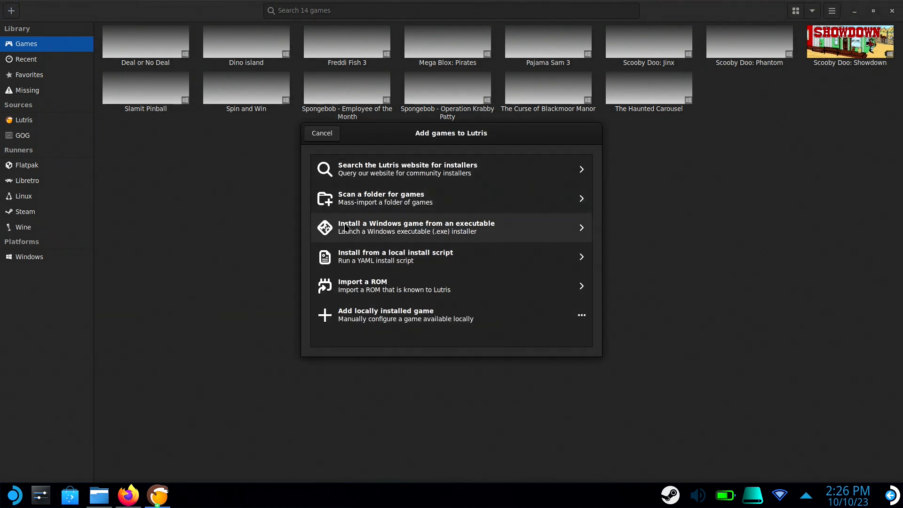
left_click(369, 228)
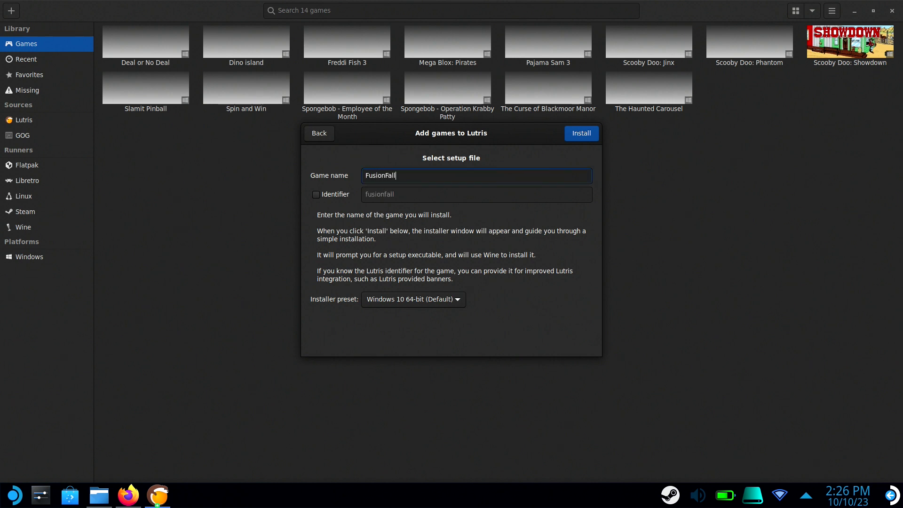
left_click(581, 136)
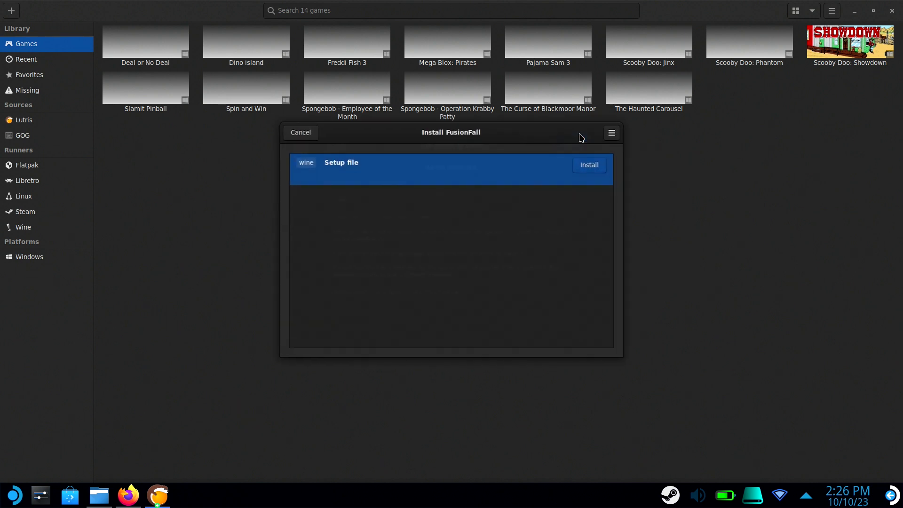
left_click(589, 168)
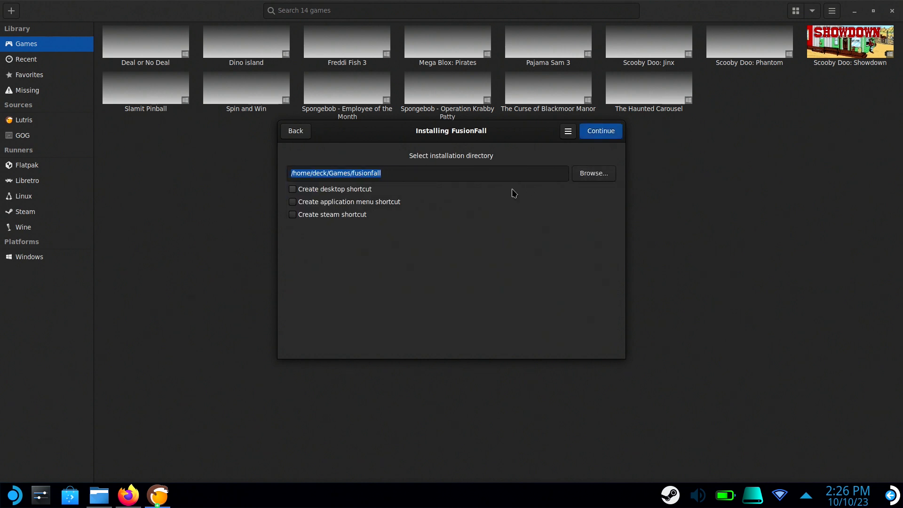
left_click(596, 138)
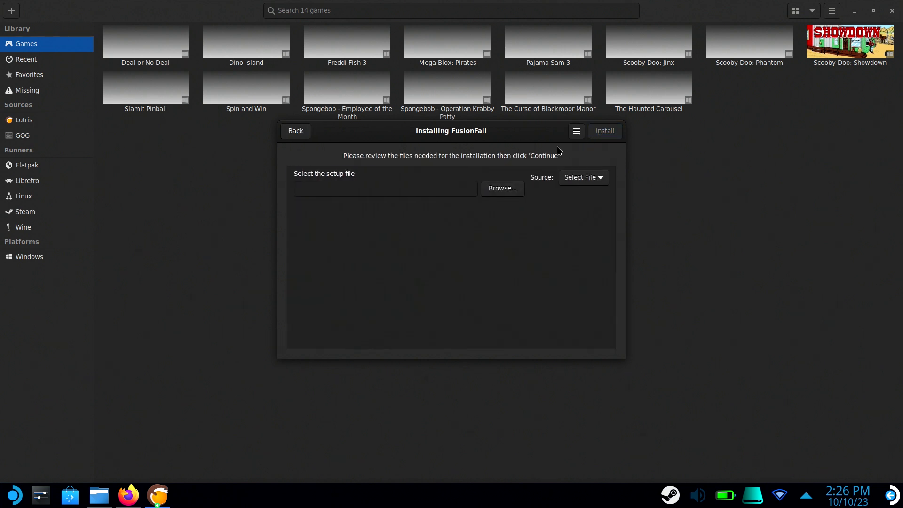
key("alt+Tab")
key("ctrl+v")
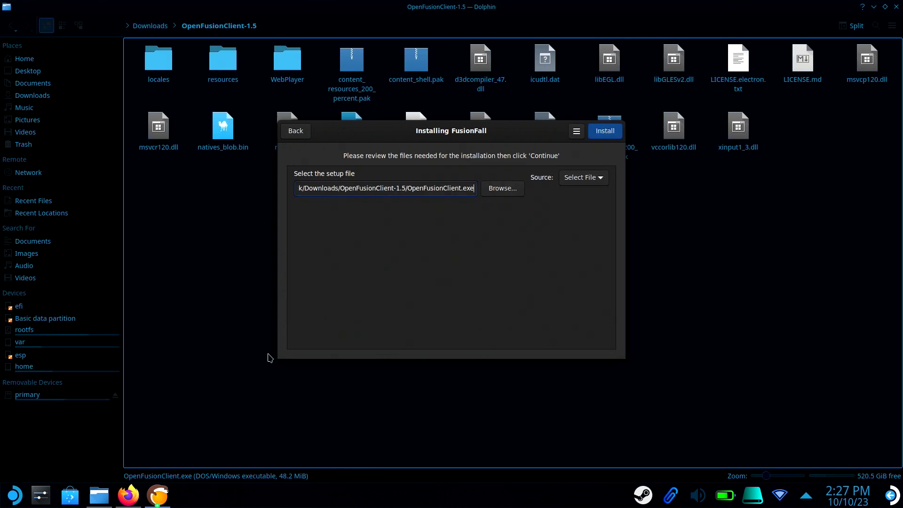
Start the FusionFall install, dismiss the Wine program error, and cancel the installation.
left_click(606, 136)
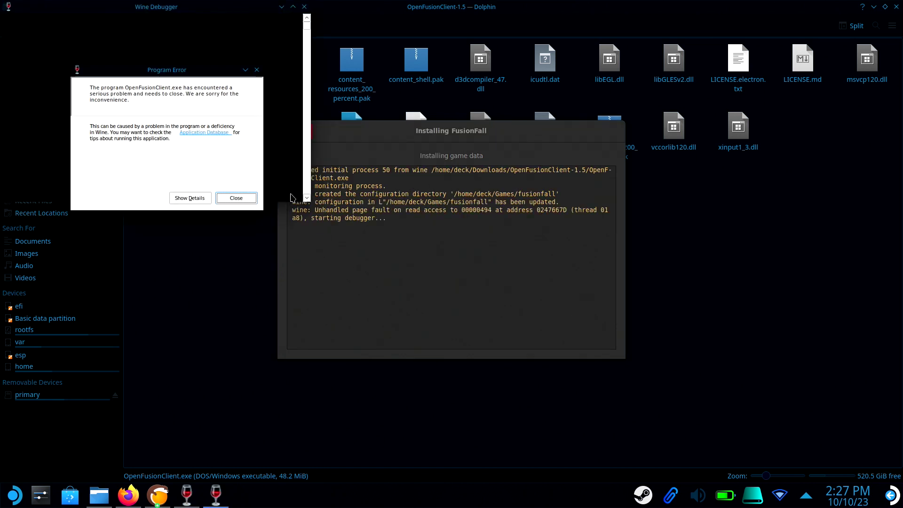
left_click(236, 198)
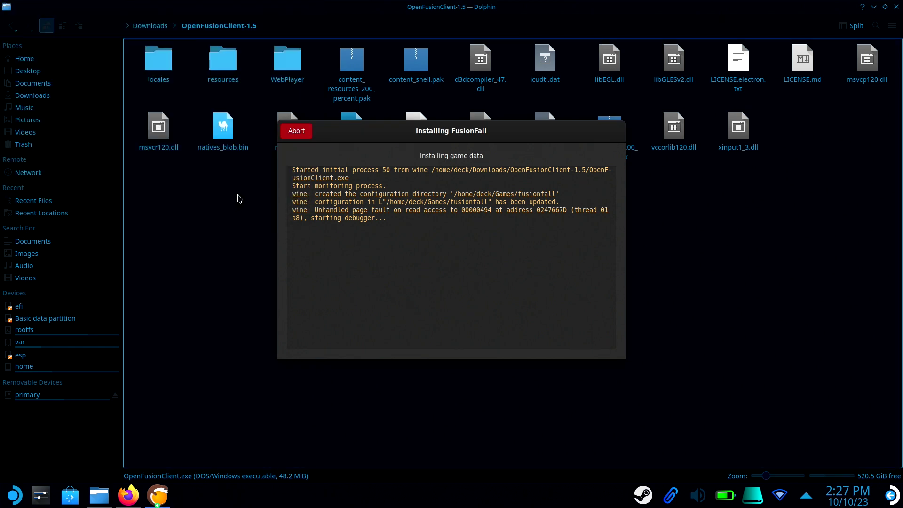
left_click(294, 132)
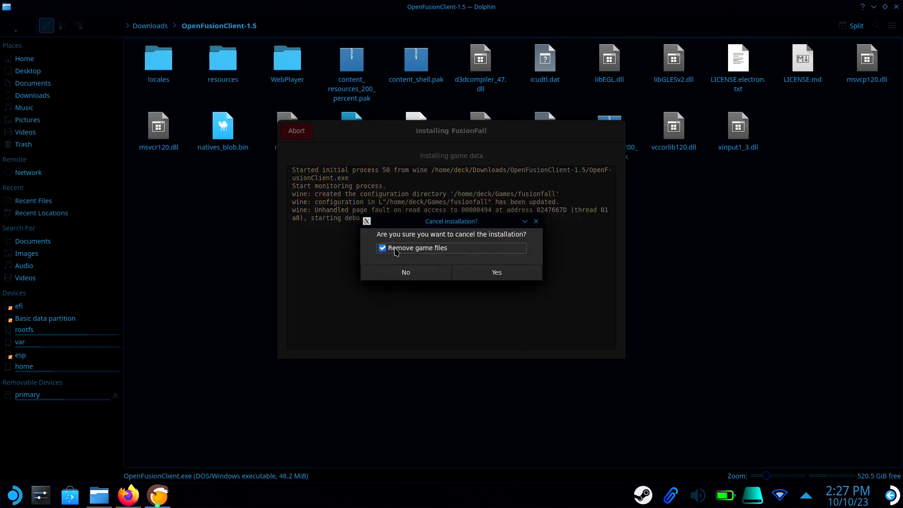
left_click(495, 272)
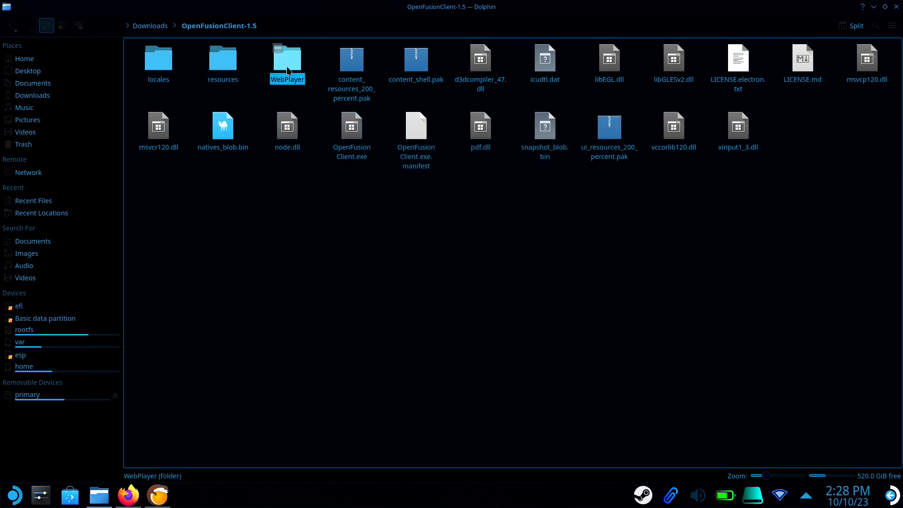
Copy the WebPlayer folder and go to Games/fusionfall/drive_c/users/deck/AppData/LocalLow.
right_click(287, 69)
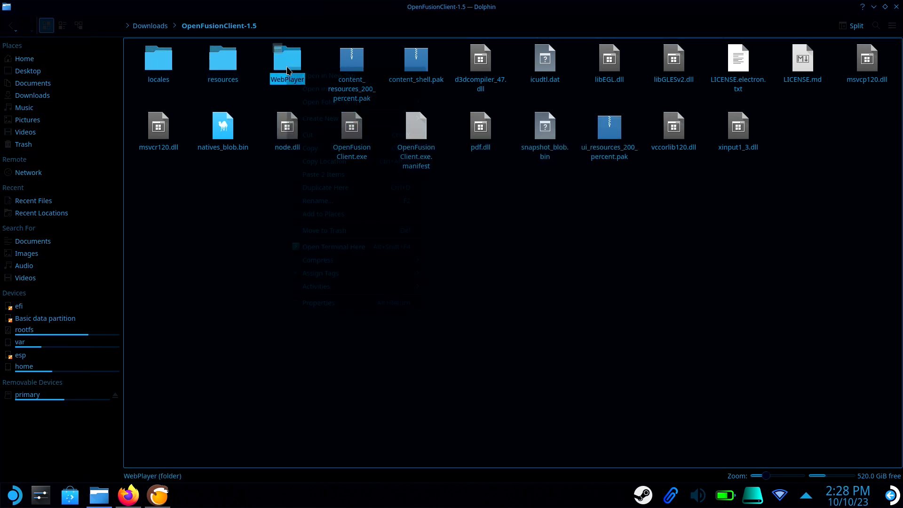
left_click(309, 148)
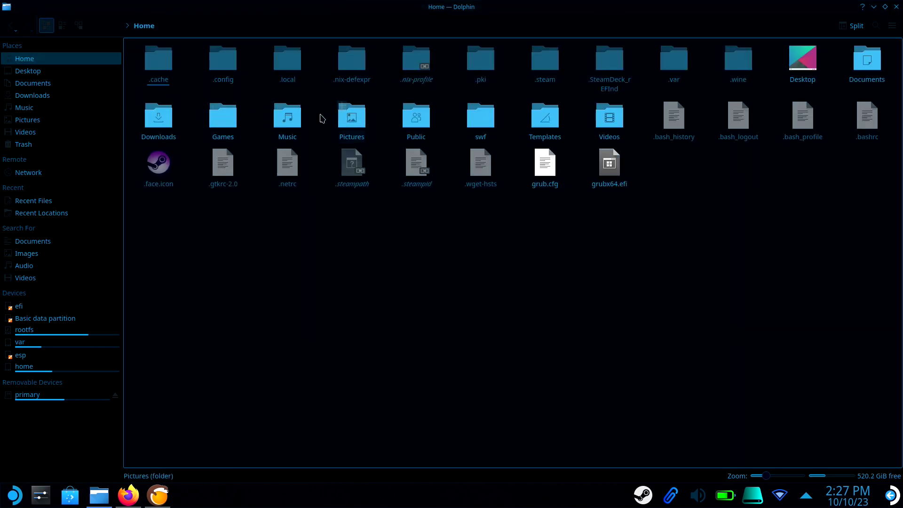
left_click(224, 121)
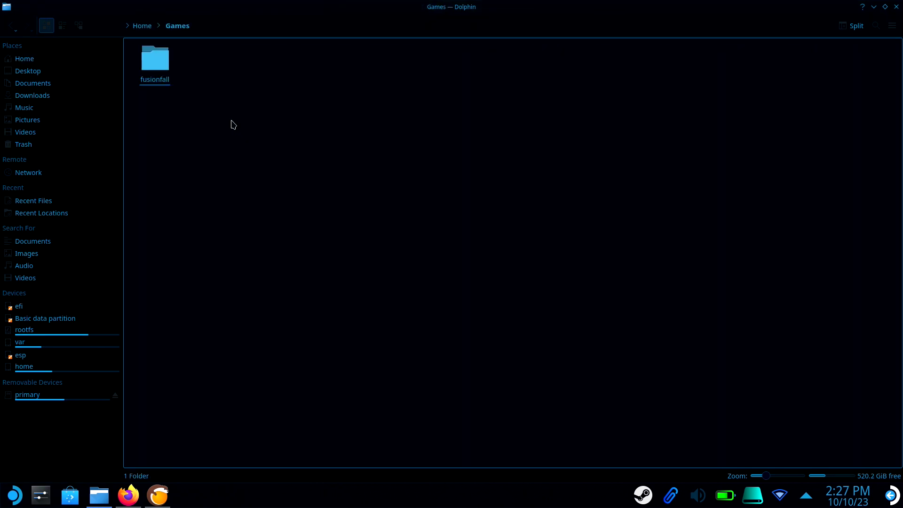
left_click(164, 76)
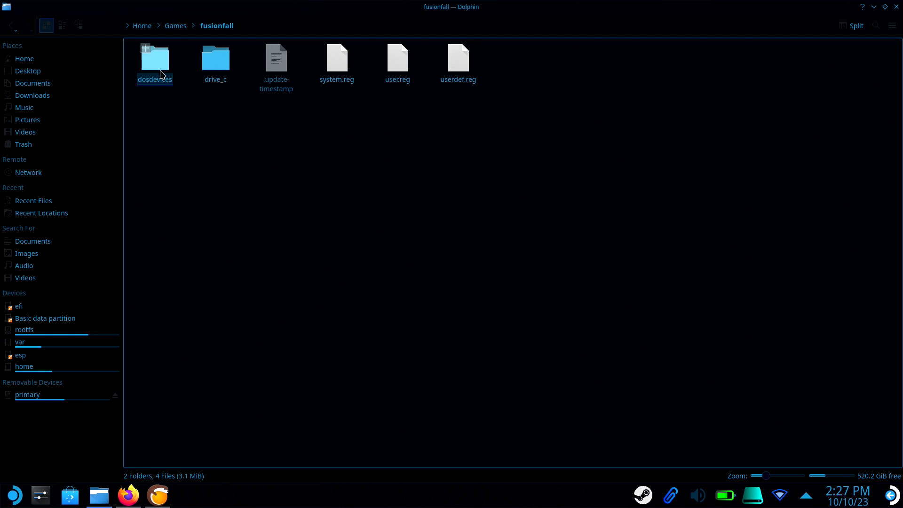
left_click(214, 66)
left_click(333, 70)
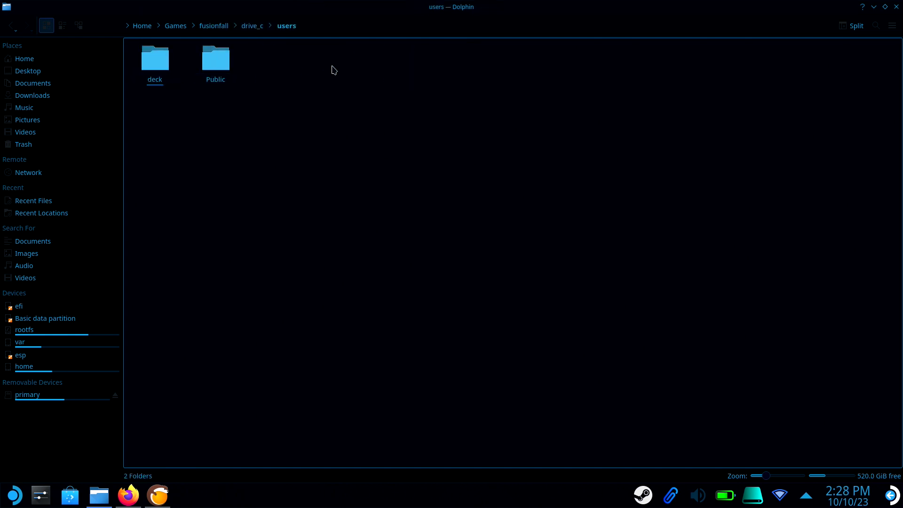
left_click(162, 64)
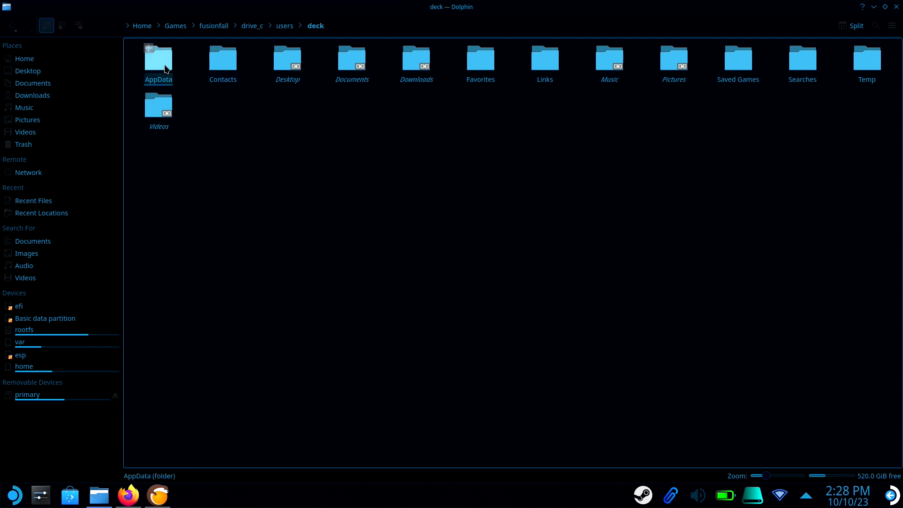
left_click(165, 70)
left_click(219, 66)
Create a 'Unity' folder in LocalLow and place the WebPlayer folder inside it.
right_click(222, 114)
mouse_move(255, 182)
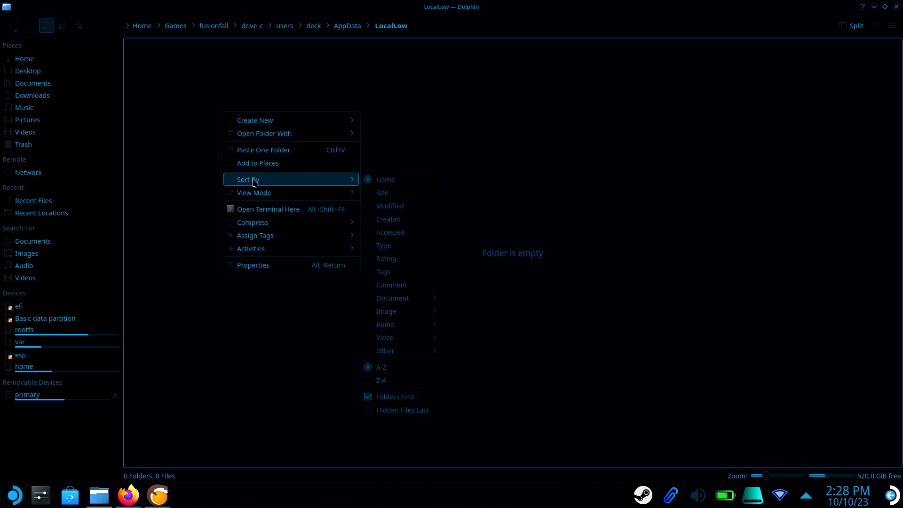
mouse_move(280, 124)
left_click(376, 121)
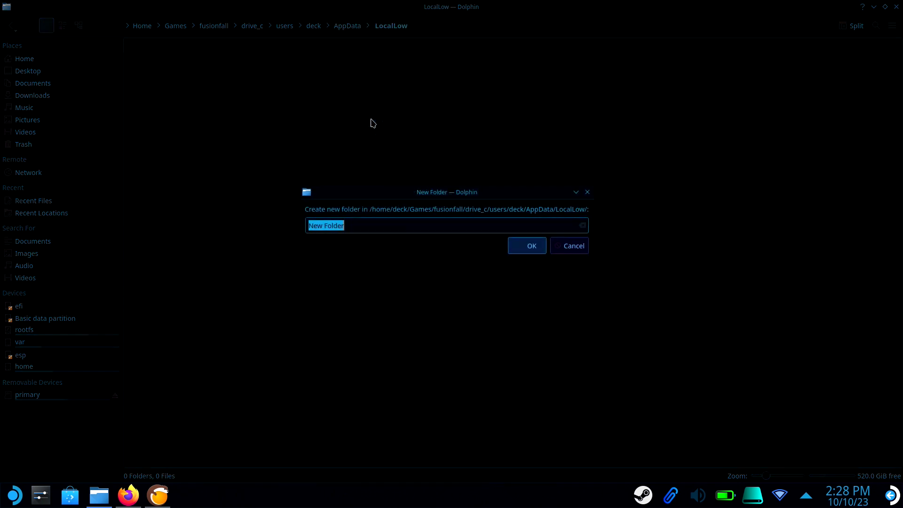
type("Unity")
key("Return")
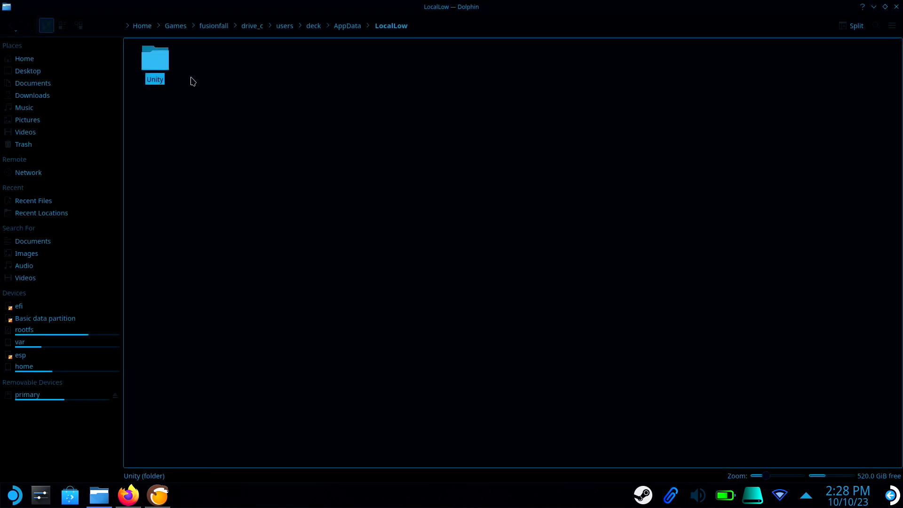
double_click(155, 61)
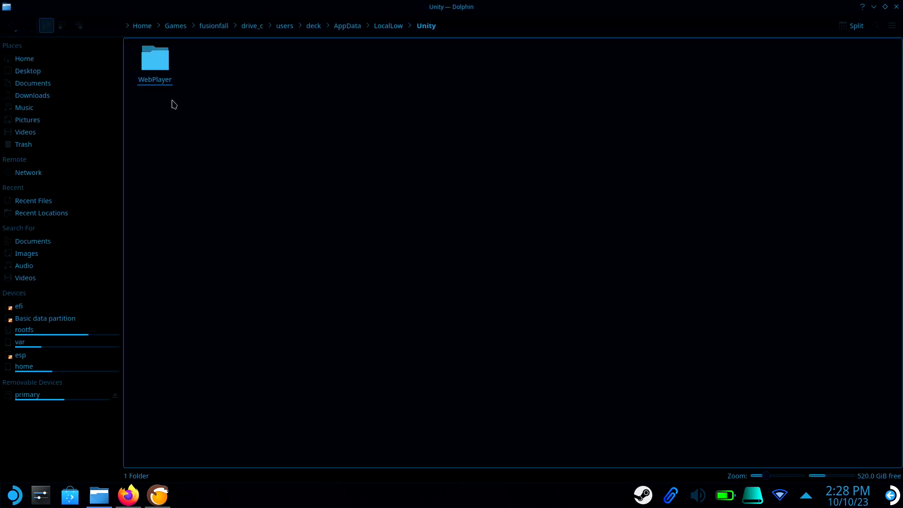
left_click(214, 27)
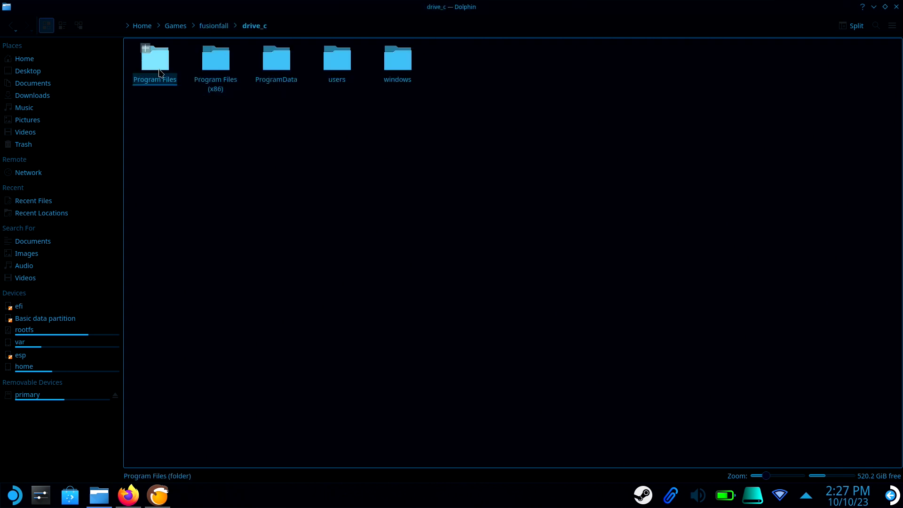
Create a FusionFall folder in drive_c/Program Files and move both OpenFusion folders into it.
double_click(156, 61)
right_click(219, 125)
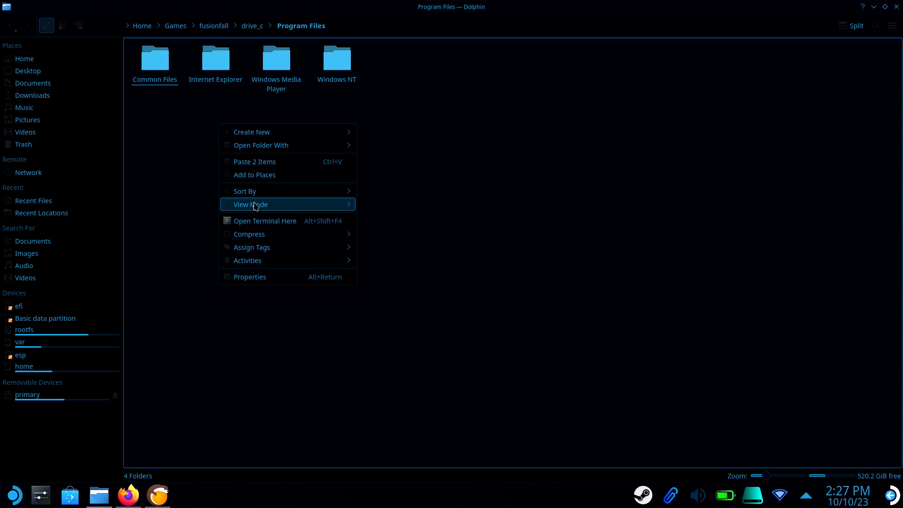
mouse_move(294, 133)
left_click(376, 136)
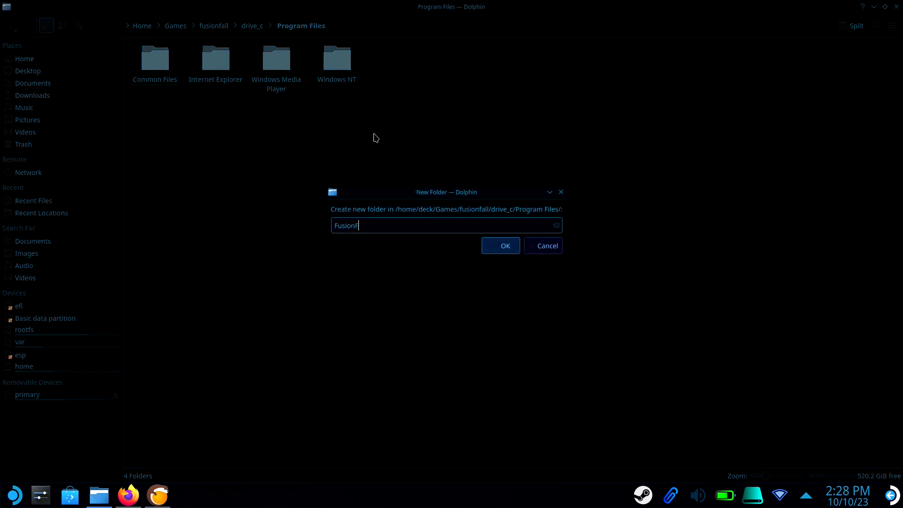
key("Return")
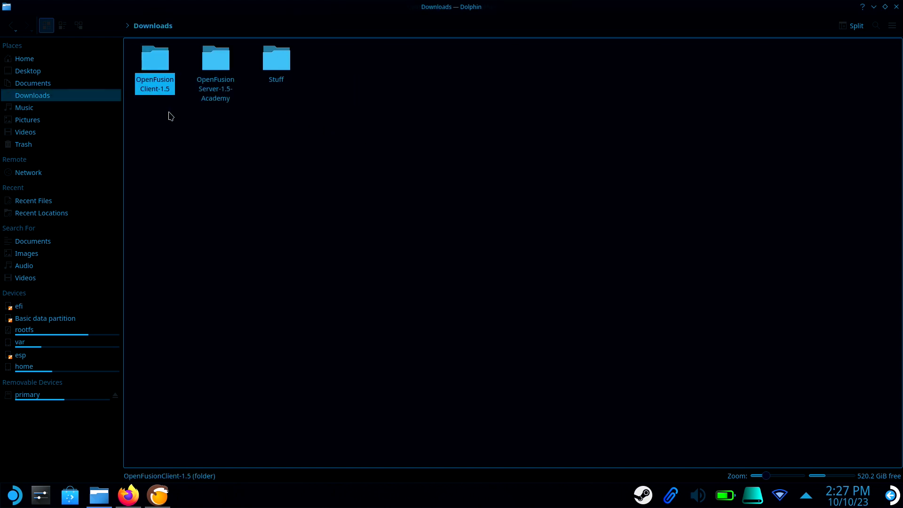
left_click_drag(163, 122, 223, 89)
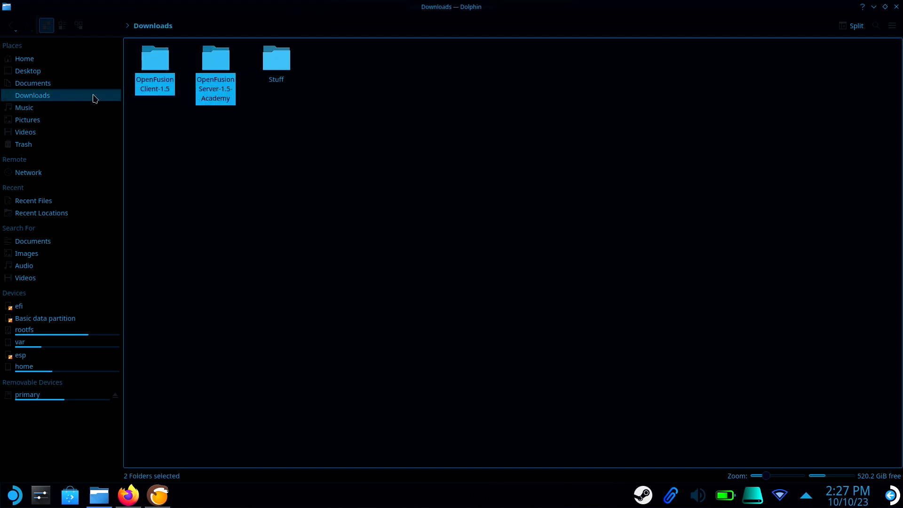
Copy the location of OpenFusionClient.exe from Program Files/FusionFall/OpenFusionClient-1.5.
left_click(32, 61)
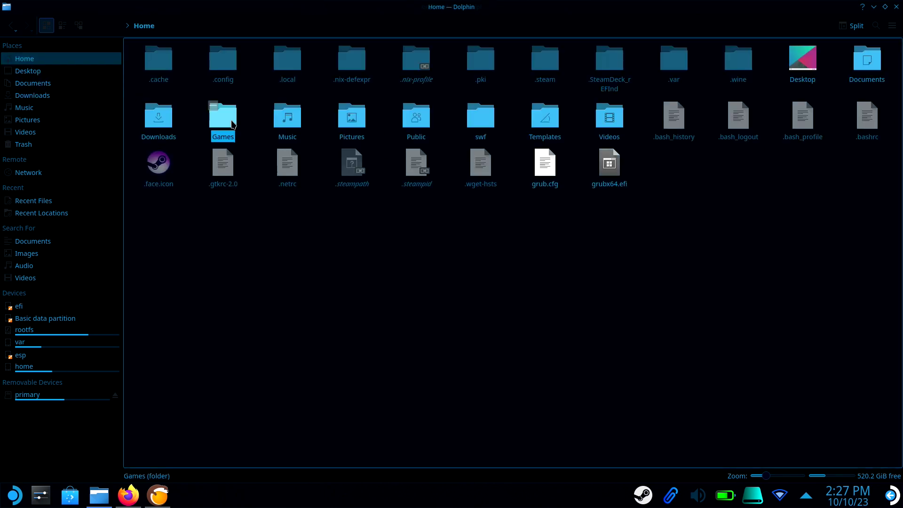
left_click(232, 121)
left_click(162, 74)
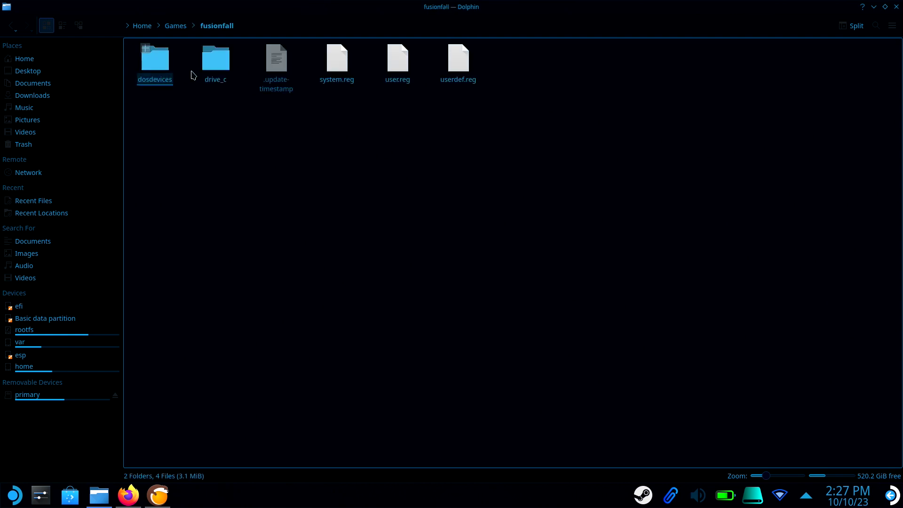
left_click(216, 71)
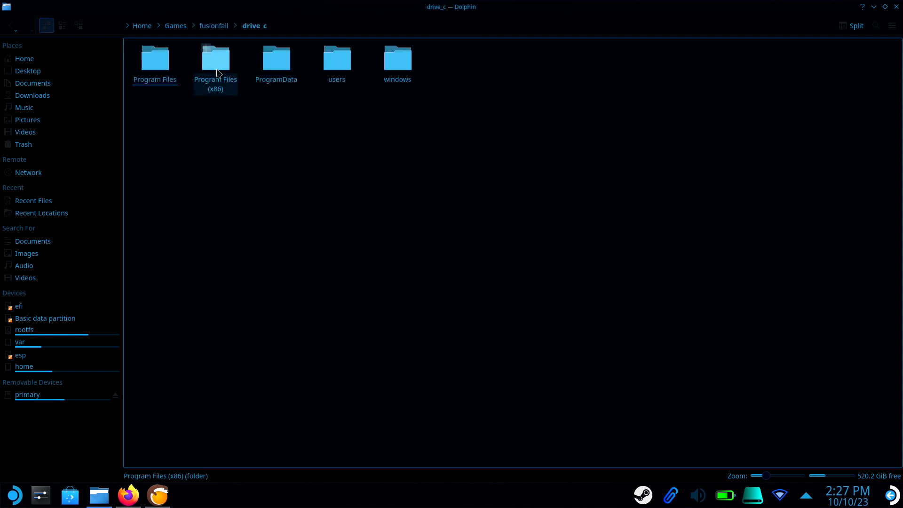
left_click(153, 73)
left_click(223, 70)
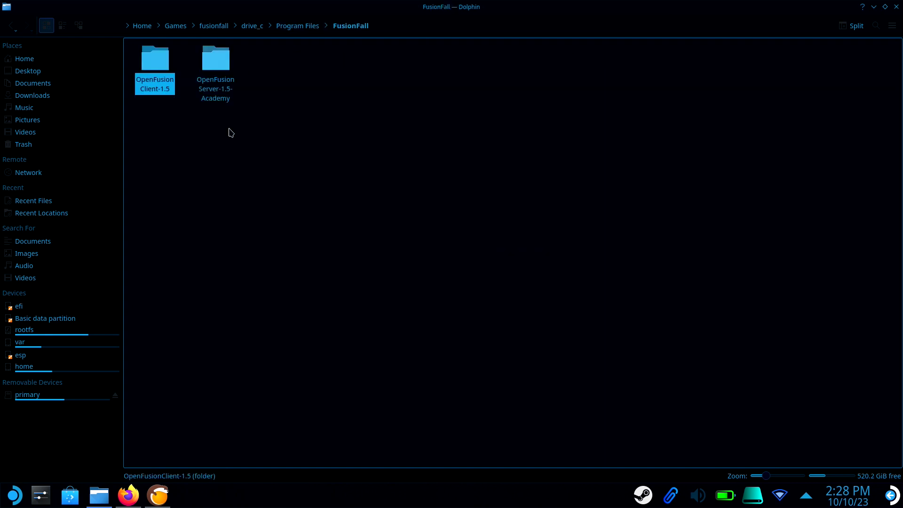
left_click(156, 75)
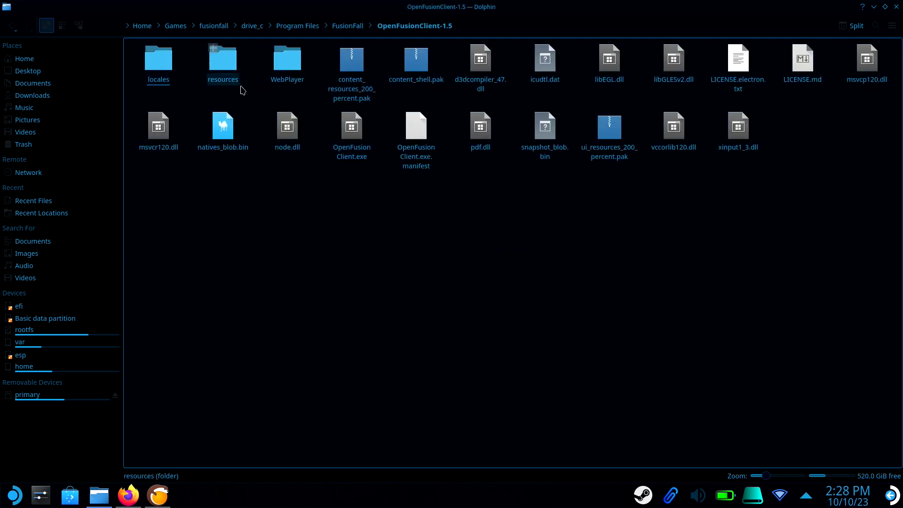
right_click(354, 146)
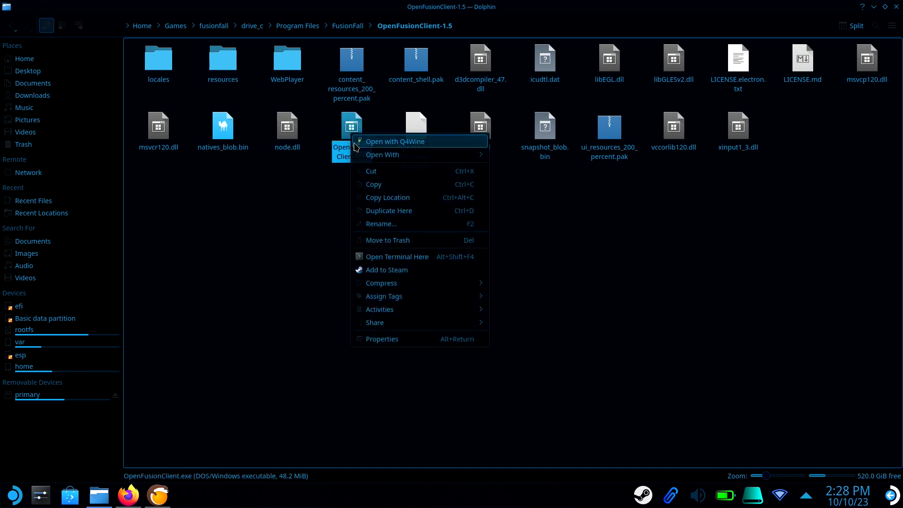
left_click(391, 197)
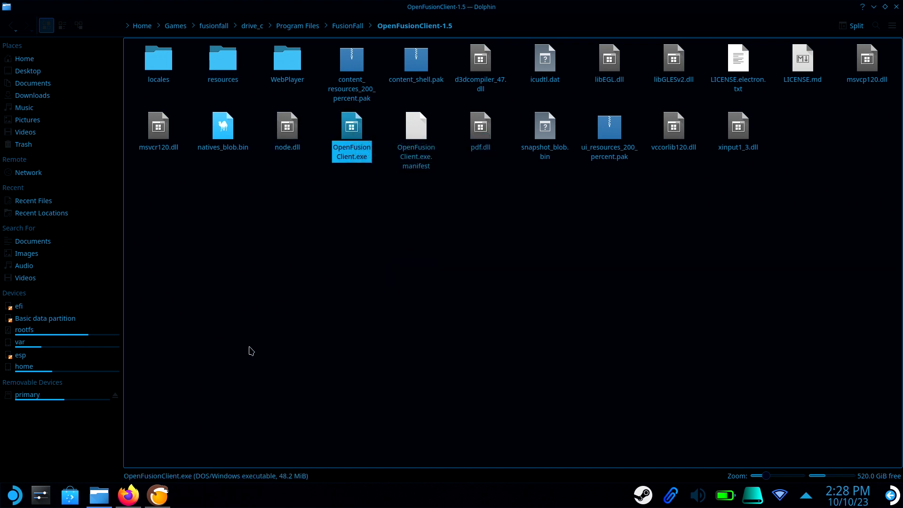
left_click(162, 487)
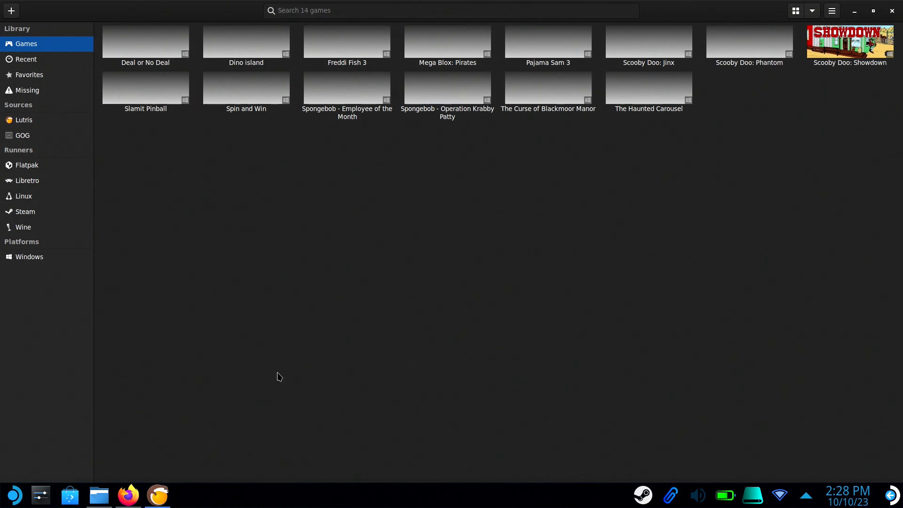
Add FusionFall as a locally installed Wine game with the OpenFusionClient.exe path as executable.
left_click(12, 10)
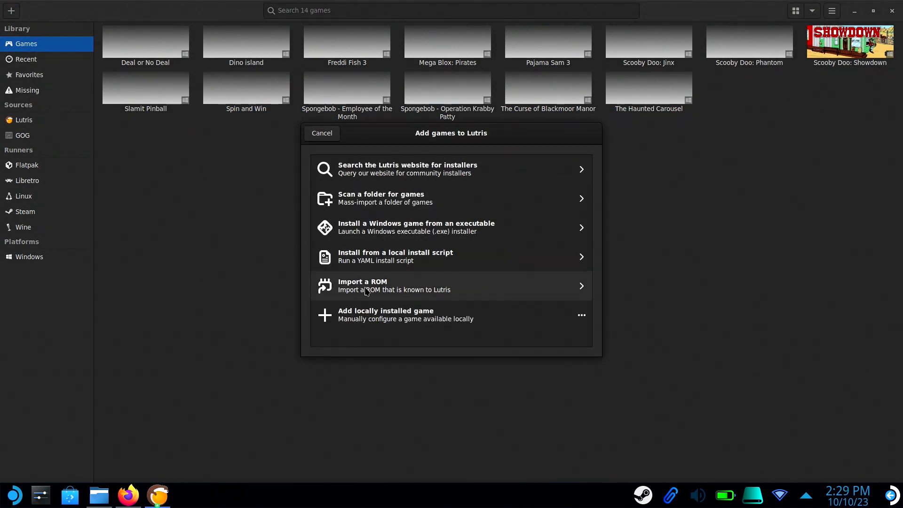
left_click(382, 319)
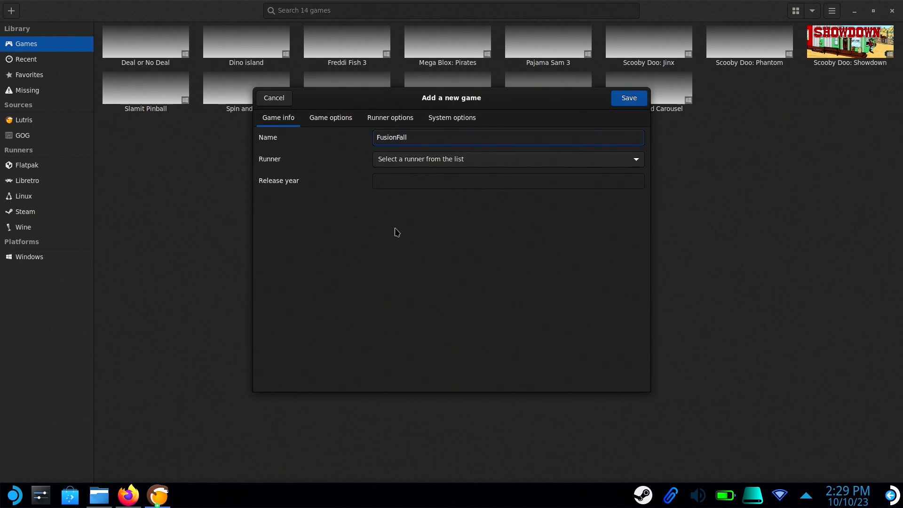
left_click(400, 162)
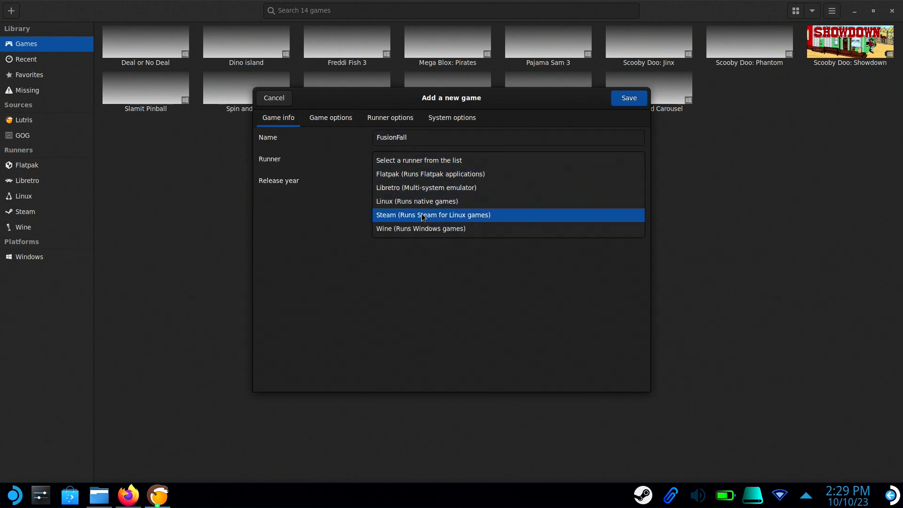
left_click(423, 227)
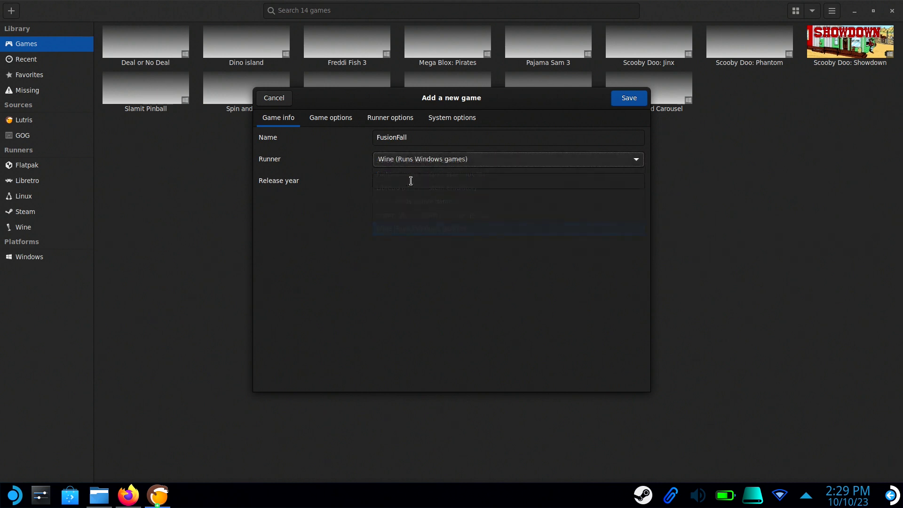
left_click(332, 121)
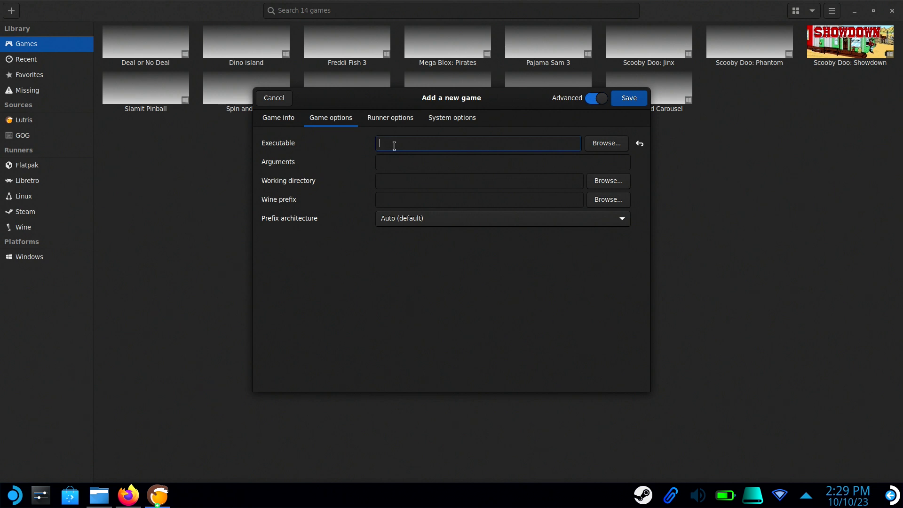
key("ctrl+v")
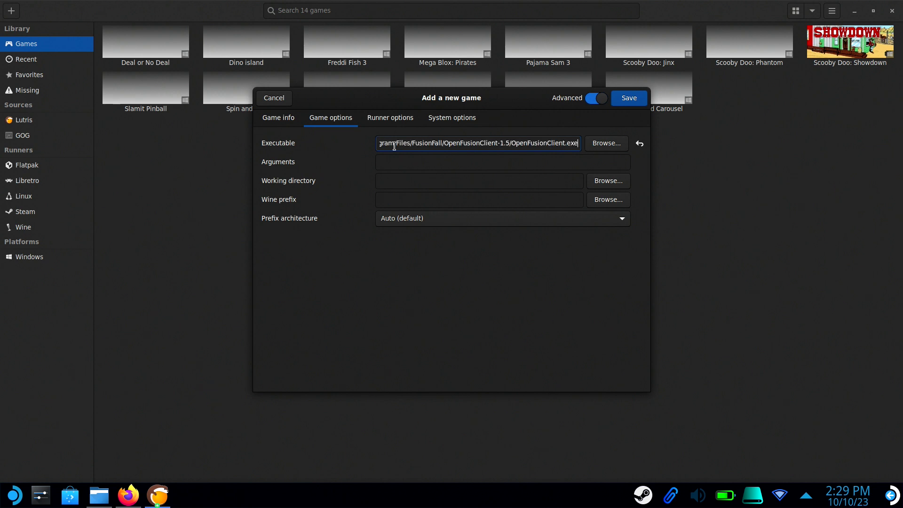
Set the game's Wine prefix to /home/deck/Games/fusionfall/.
left_click(405, 203)
key("ctrl+v")
key("BackSpace")
key("BackSpace")
key("BackSpace")
key("BackSpace")
key("BackSpace")
key("BackSpace")
key("BackSpace")
key("BackSpace")
key("BackSpace")
key("BackSpace")
key("BackSpace")
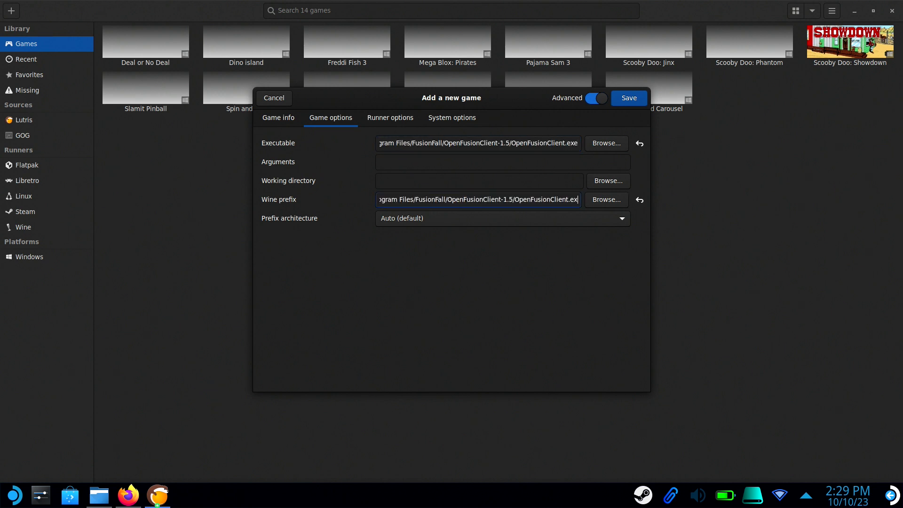
key("BackSpace")
key("BackSpace")
key("BackSpace")
key("BackSpace")
key("BackSpace")
key("BackSpace")
key("BackSpace")
key("BackSpace")
key("BackSpace")
key("BackSpace")
key("BackSpace")
key("BackSpace")
key("BackSpace")
key("BackSpace")
key("BackSpace")
key("BackSpace")
key("BackSpace")
key("BackSpace")
key("BackSpace")
key("BackSpace")
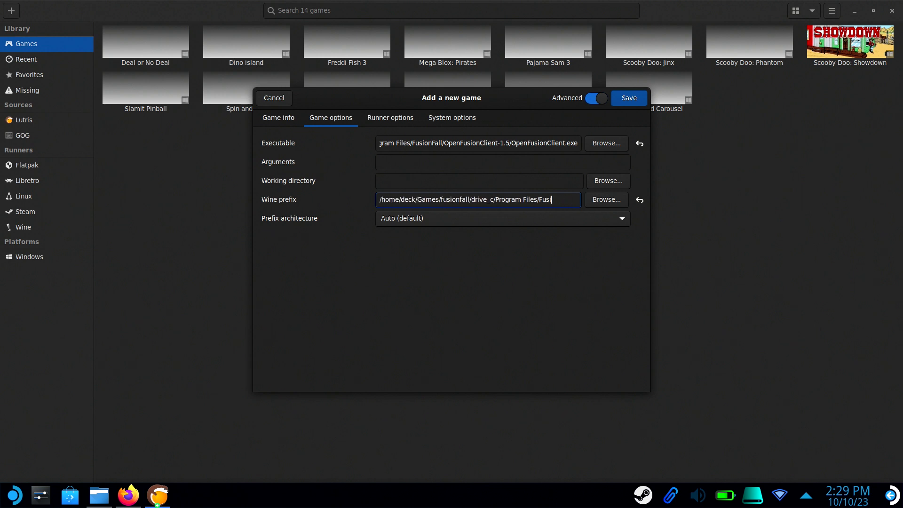
key("BackSpace")
key("BackSpace")
key("BackSpace")
key("BackSpace")
key("BackSpace")
key("BackSpace")
key("BackSpace")
key("BackSpace")
key("BackSpace")
key("BackSpace")
key("BackSpace")
left_click(382, 117)
left_click(331, 117)
Save FusionFall, then use Winetricks on its default prefix to install the allfonts package.
left_click(627, 100)
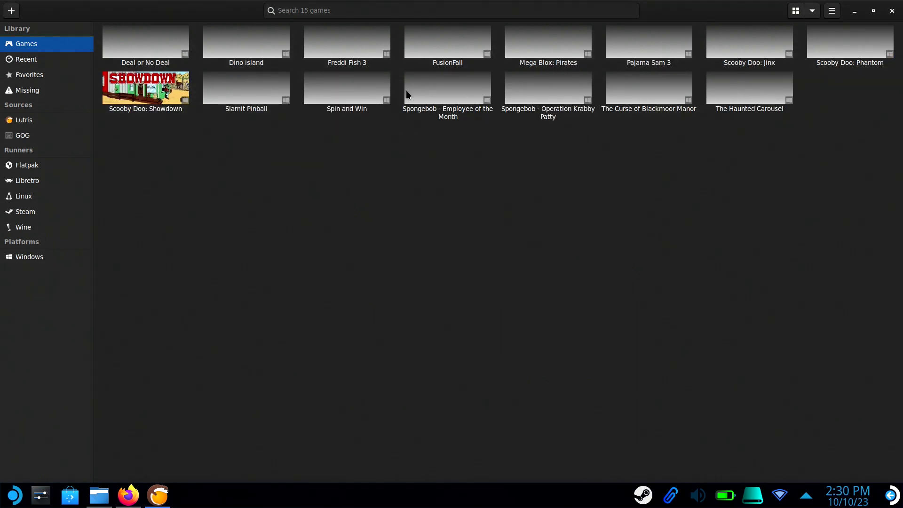
left_click(448, 46)
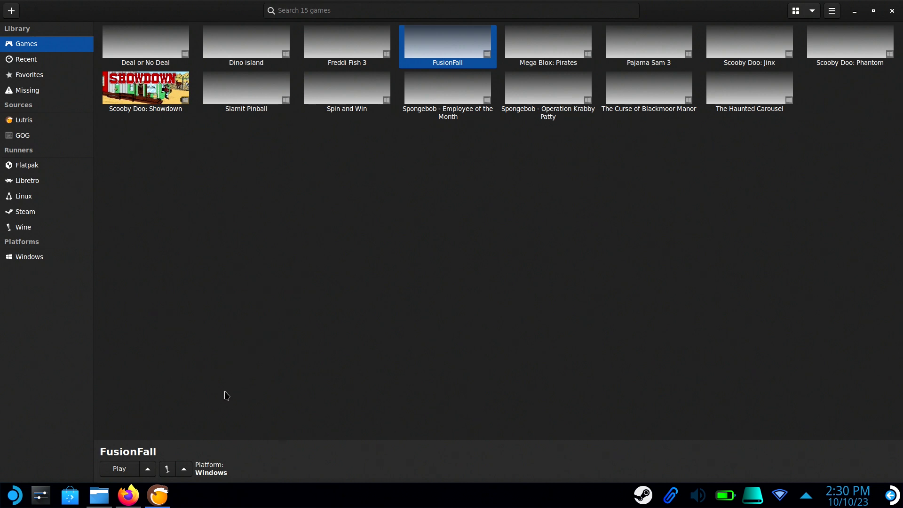
left_click(184, 469)
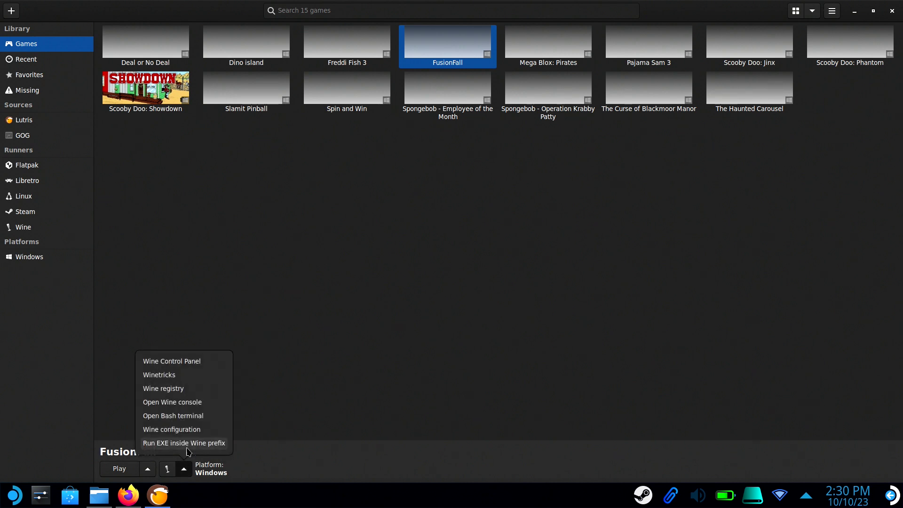
left_click(181, 376)
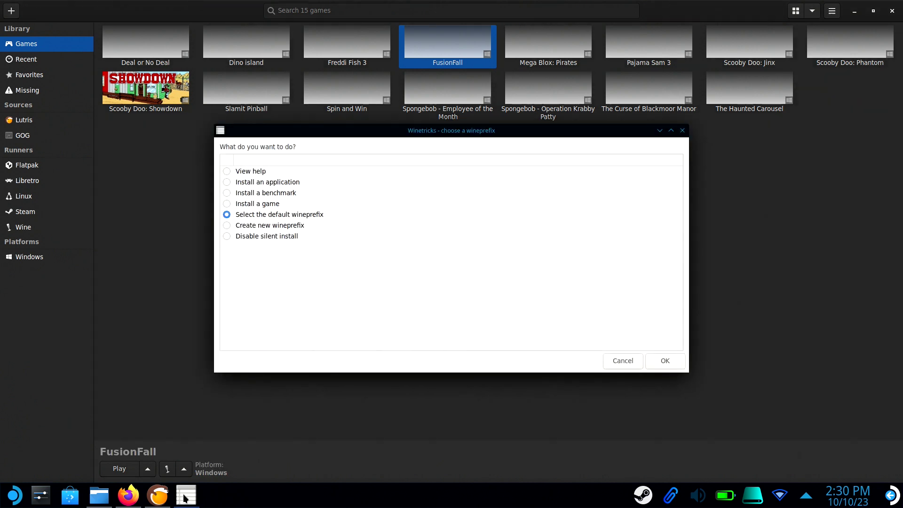
left_click(666, 365)
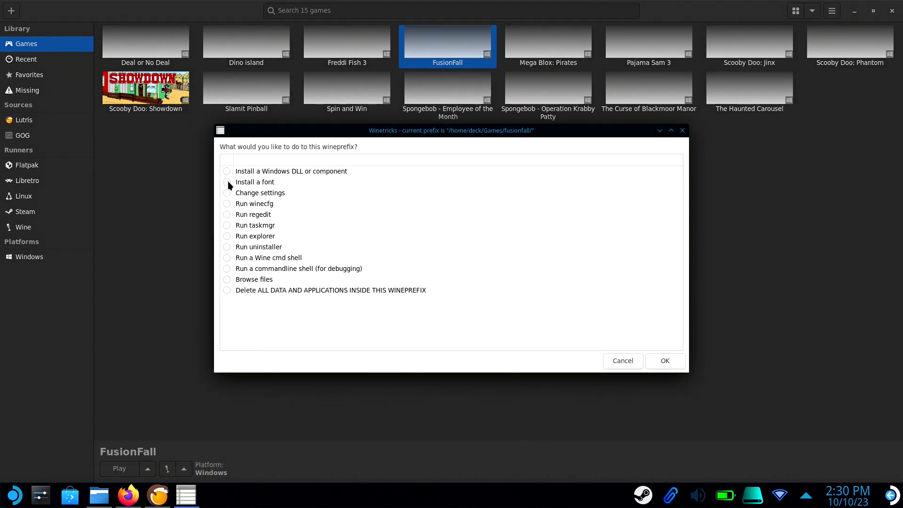
left_click(661, 366)
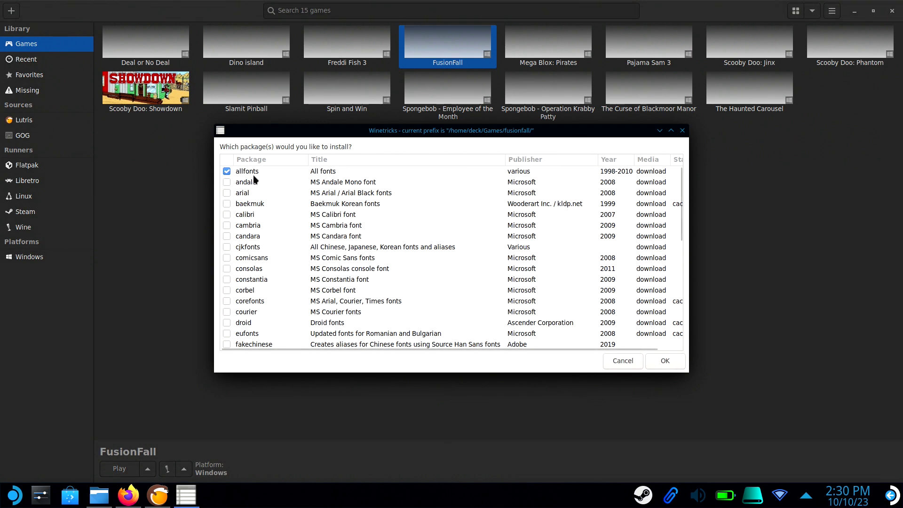
left_click(664, 361)
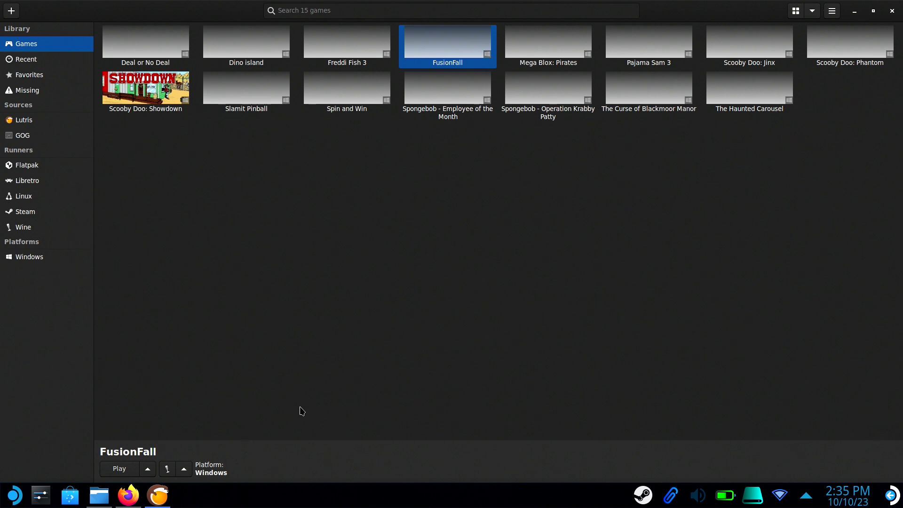
In FusionFall's options, use the system winetricks and keep the System (8.0.2) Wine version.
right_click(451, 45)
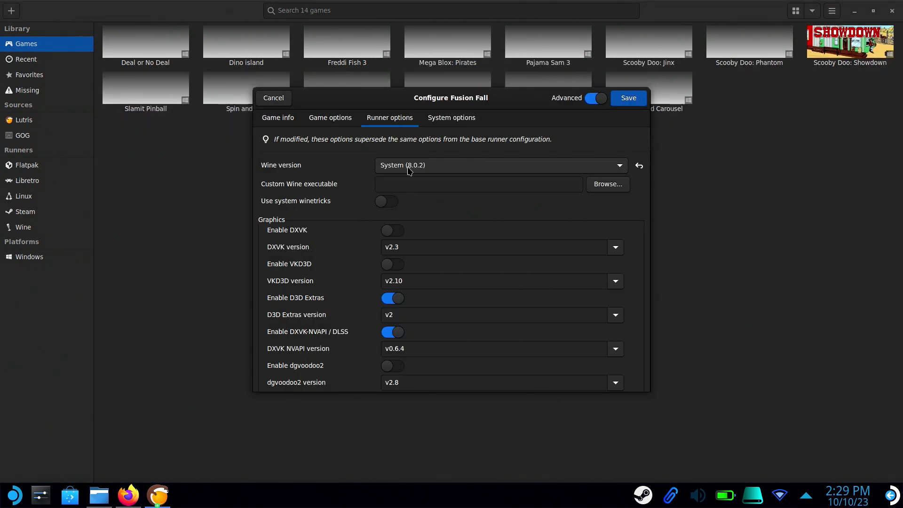
left_click(388, 202)
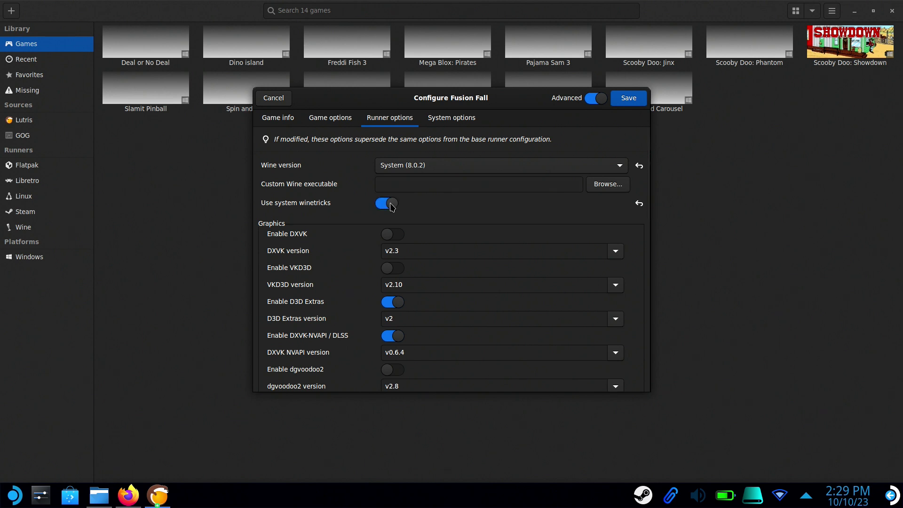
left_click(391, 206)
left_click(414, 166)
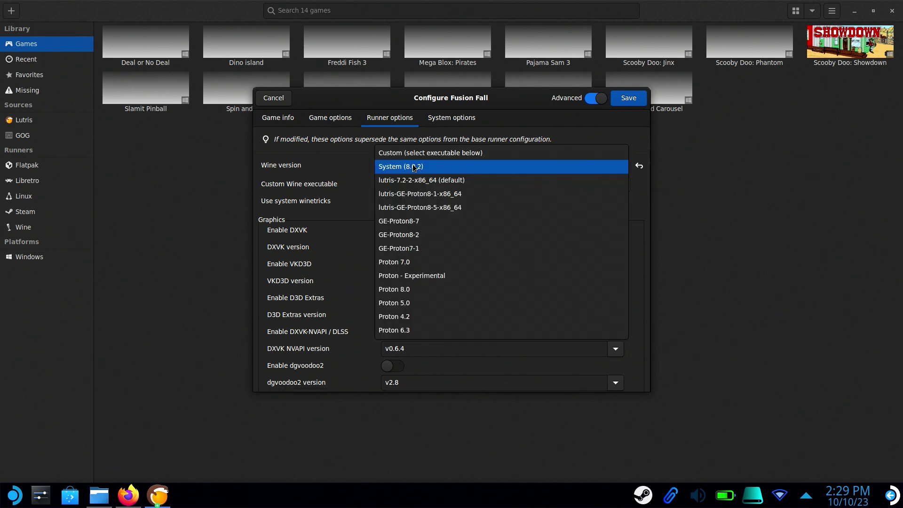
left_click(409, 167)
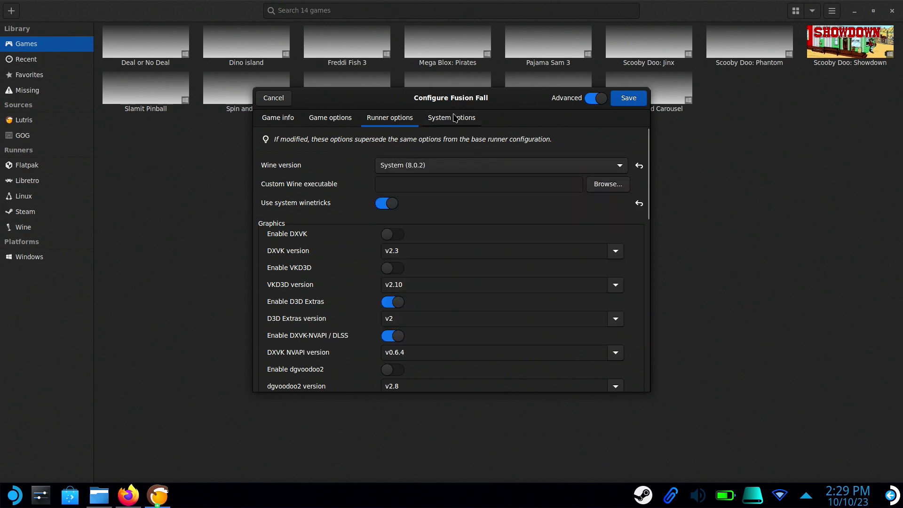
Disable the Lutris Runtime and make FusionFall prefer system libraries.
left_click(456, 117)
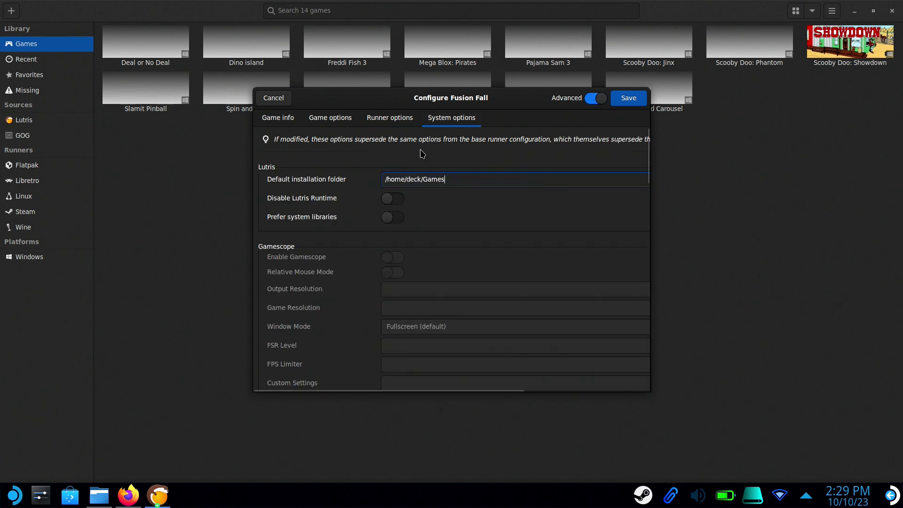
left_click(393, 198)
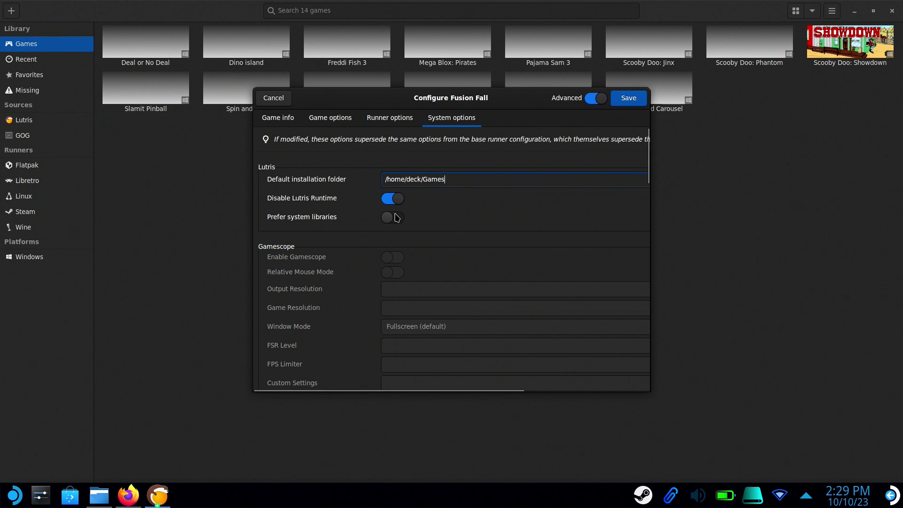
left_click(397, 217)
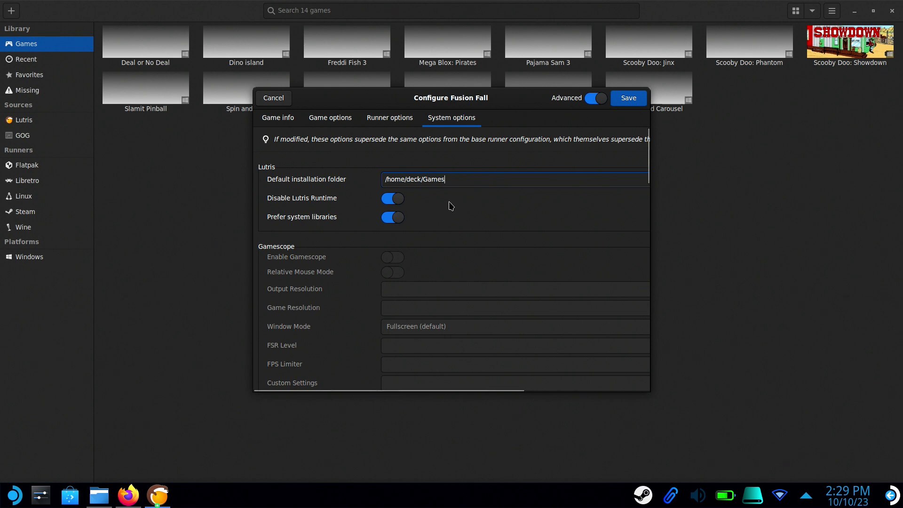
scroll(452, 232, "down", 5)
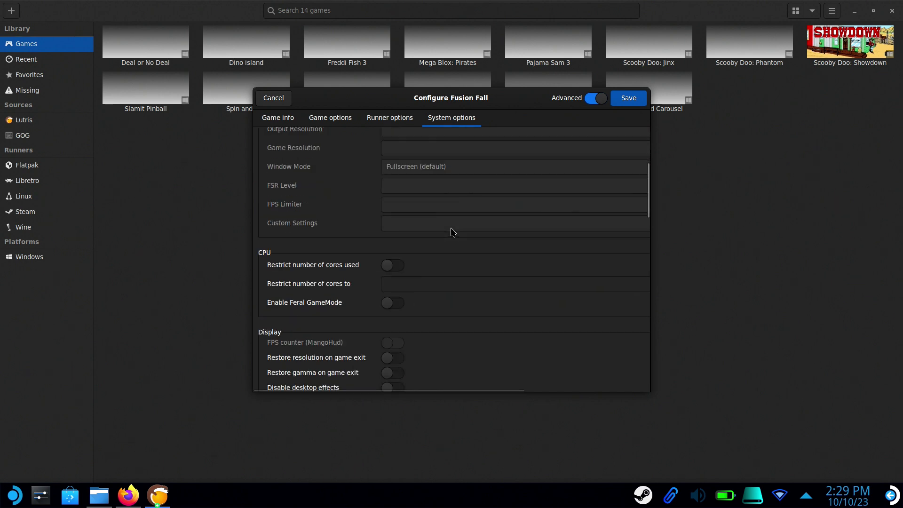
scroll(451, 232, "down", 1)
Limit FusionFall to 2 CPU cores, enable Feral GameMode, save, and duplicate the entry.
left_click(395, 234)
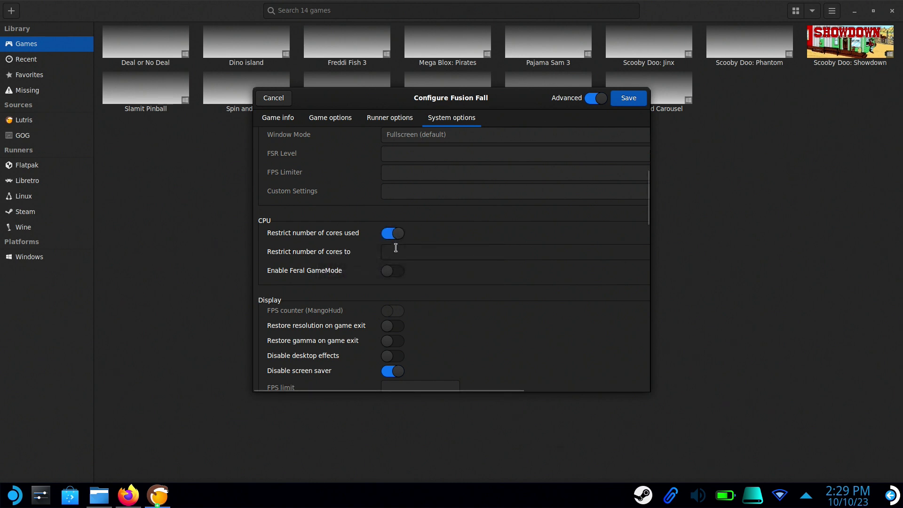
left_click(398, 254)
type("2")
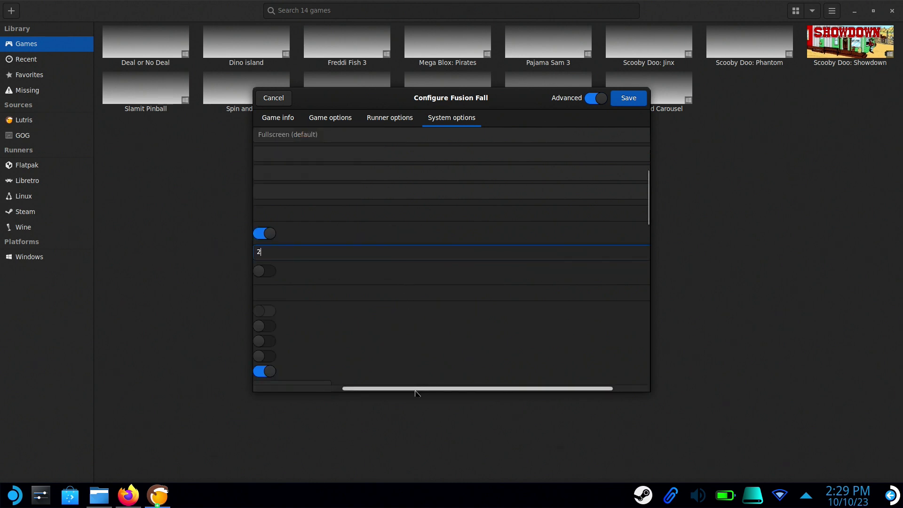
left_click_drag(416, 391, 316, 375)
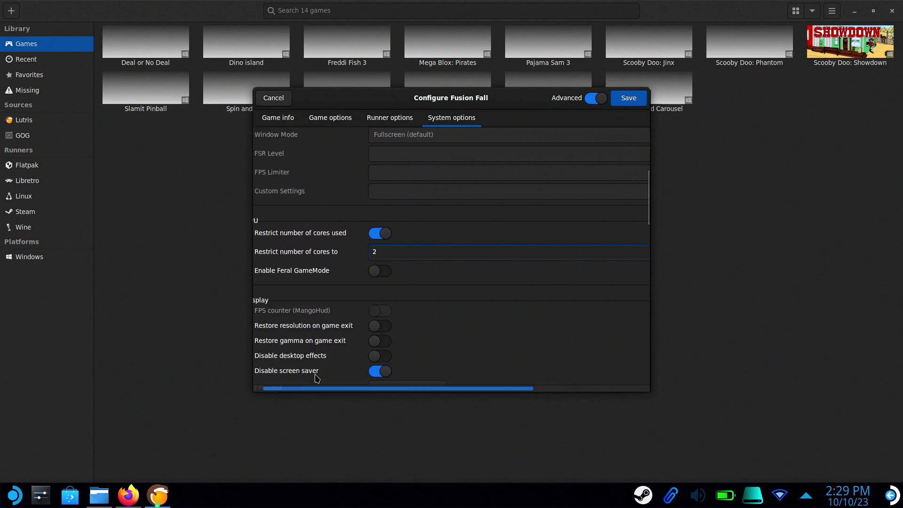
left_click(401, 271)
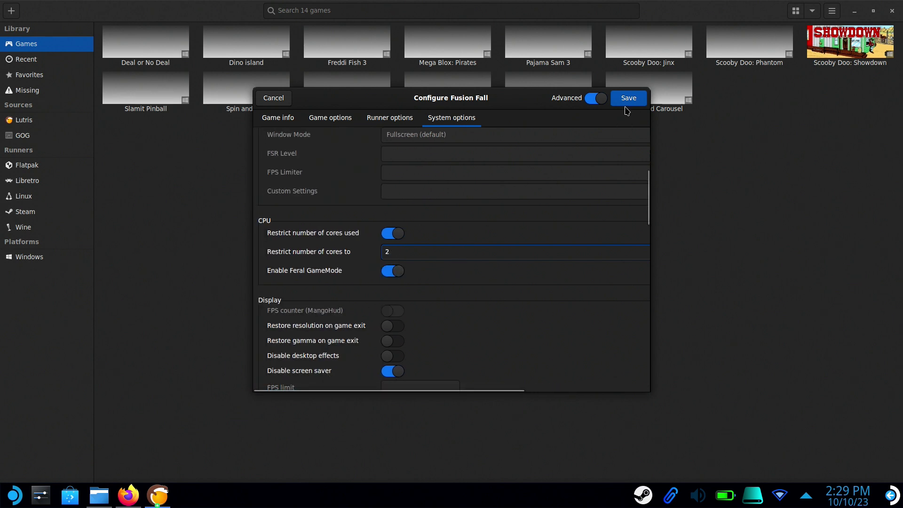
left_click(629, 99)
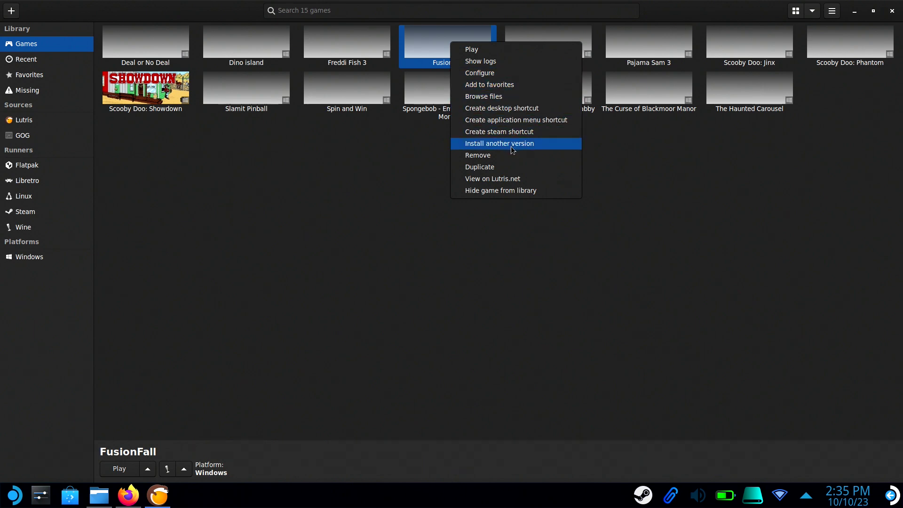
left_click(491, 168)
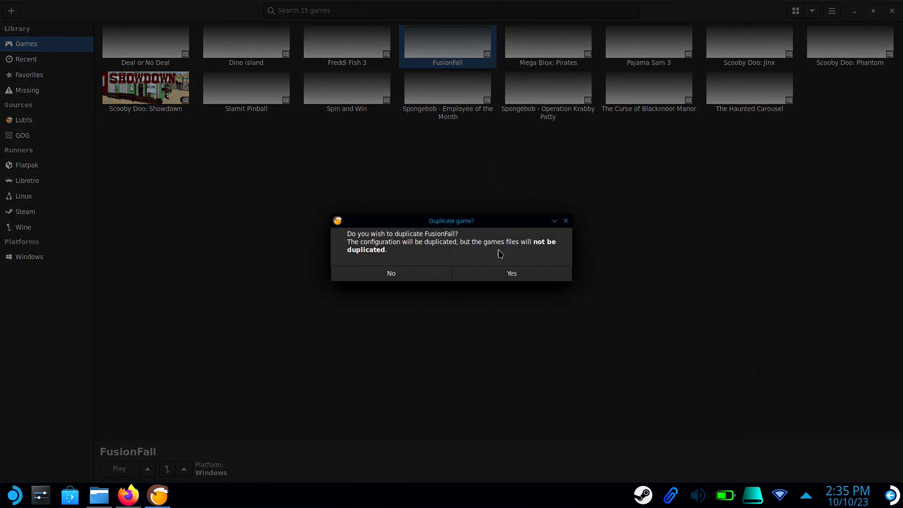
left_click(512, 273)
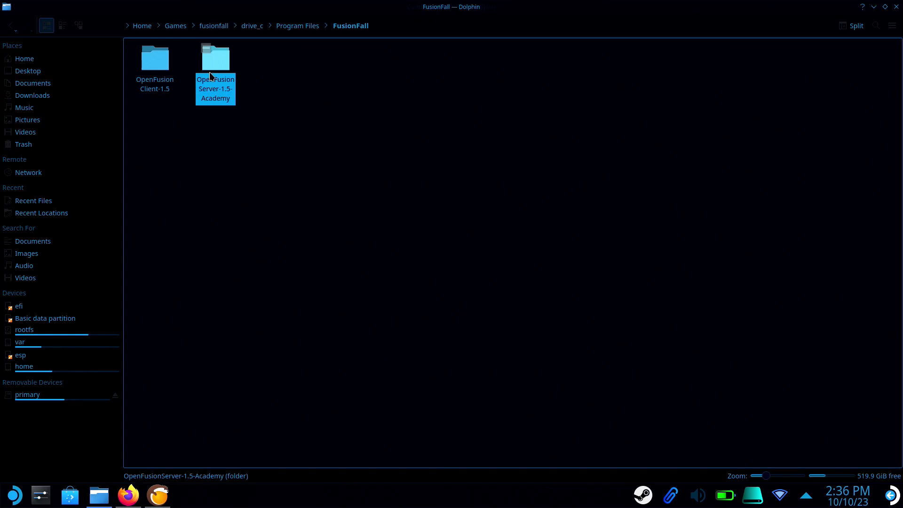
Copy the location of winfusion.exe in OpenFusionServer-1.5-Academy and switch back to Lutris.
left_click(211, 76)
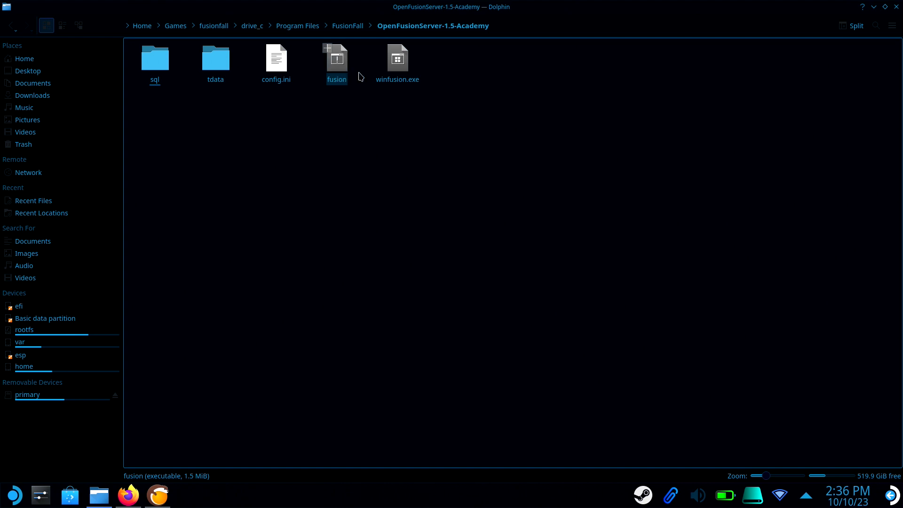
left_click(398, 61)
right_click(407, 71)
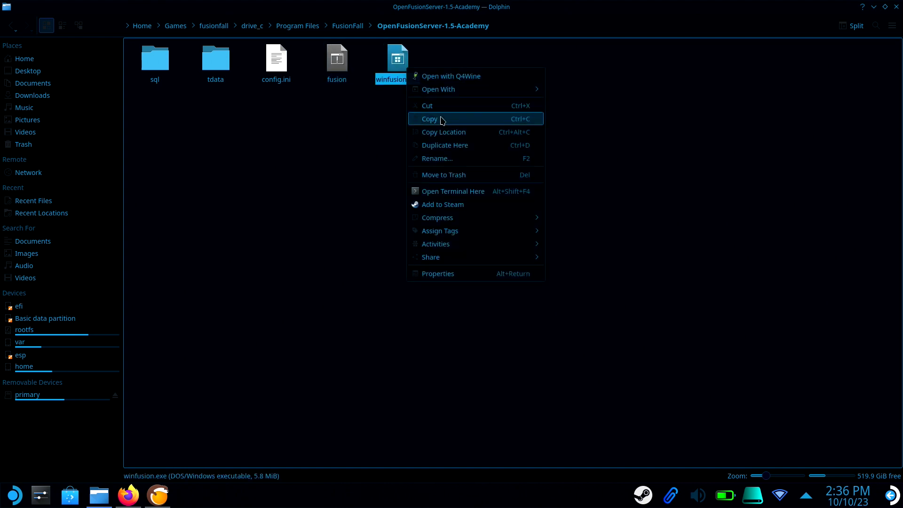
left_click(447, 132)
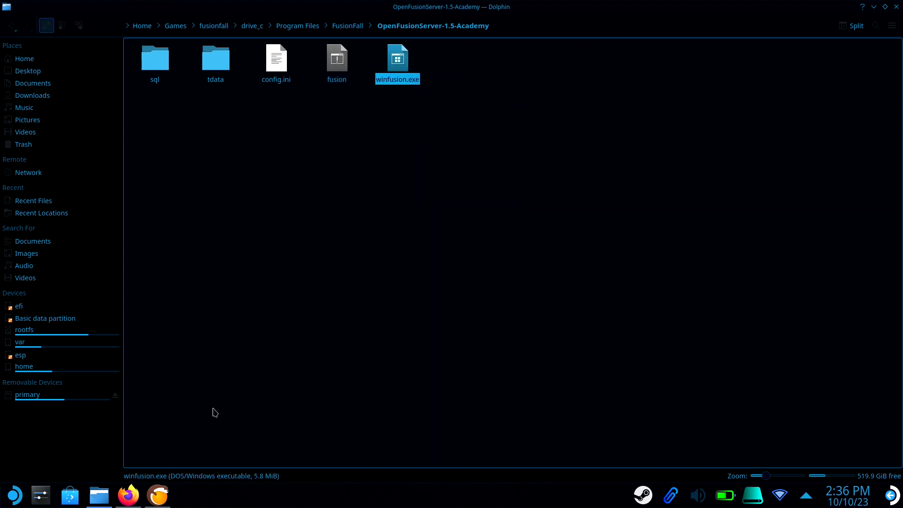
left_click(160, 492)
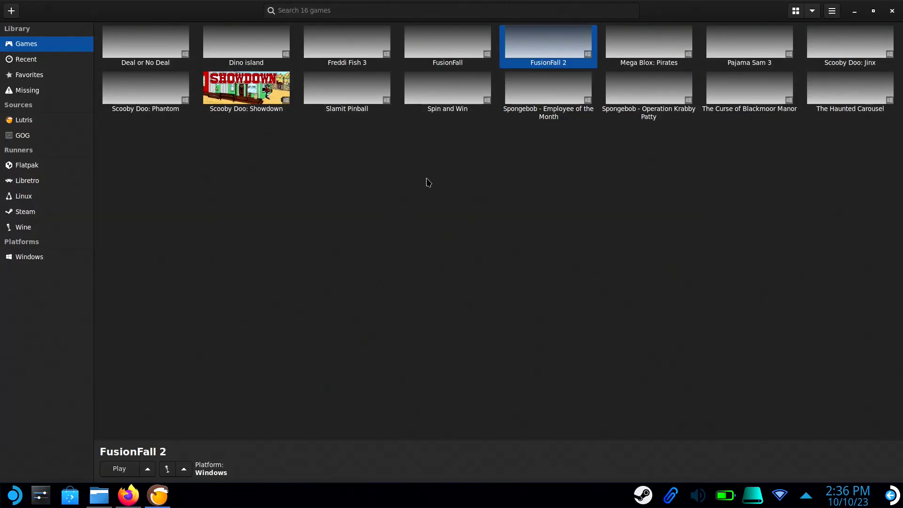
Rename FusionFall 2 to FusionFall Server and set its identifier to fusionfall-server.
right_click(559, 52)
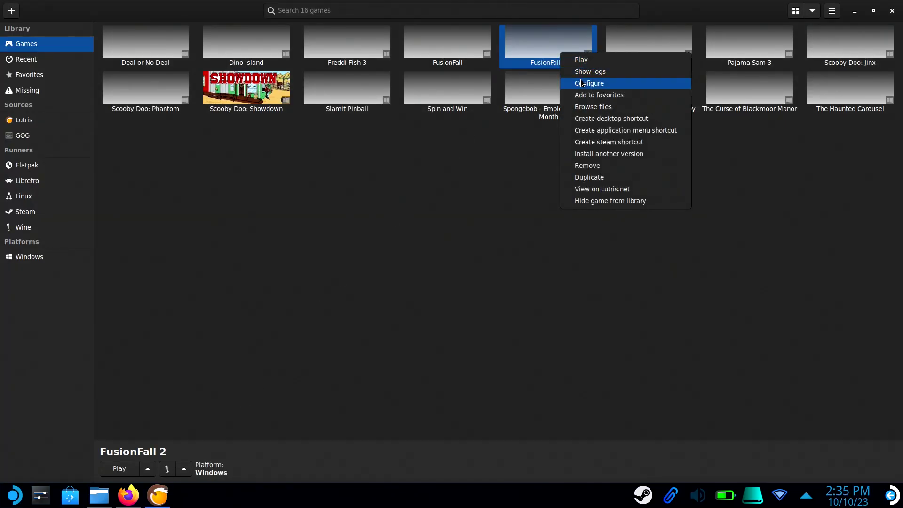
left_click(562, 84)
left_click(432, 205)
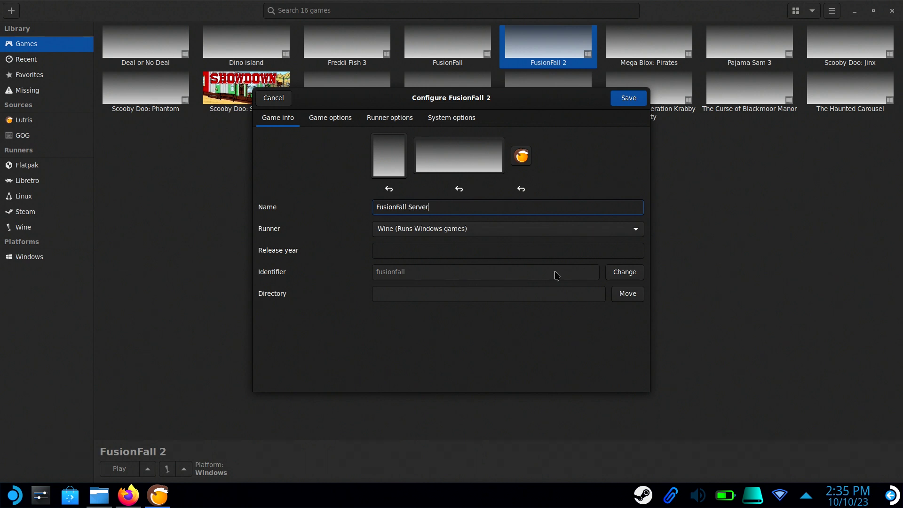
left_click(628, 273)
left_click(511, 273)
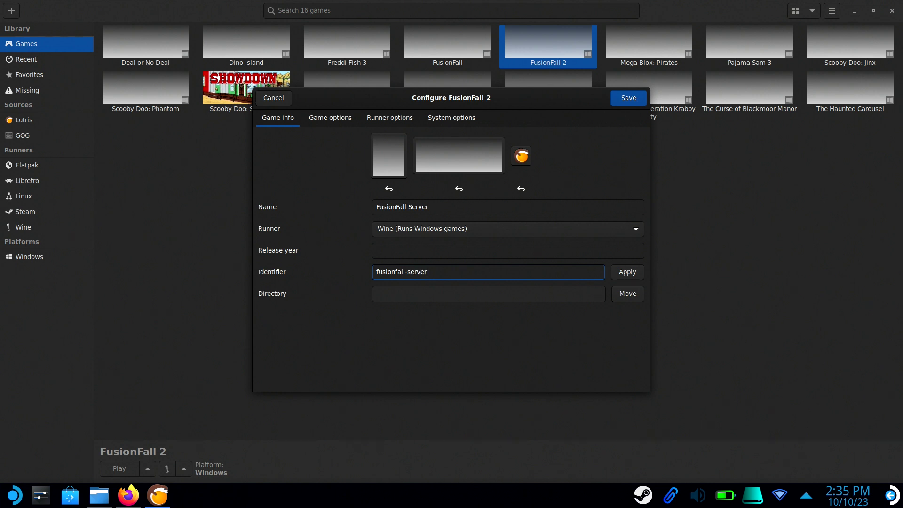
left_click(628, 273)
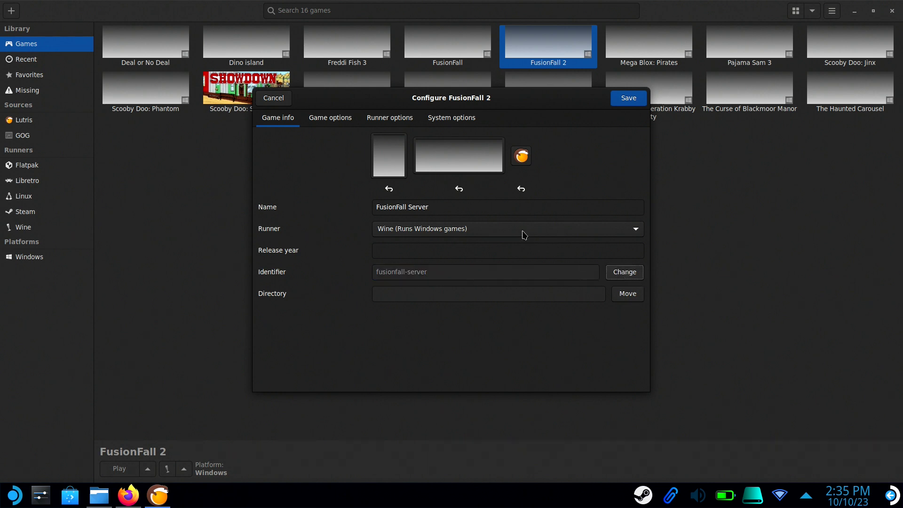
Set the game executable to the pasted winfusion.exe path and save the configuration.
left_click(329, 119)
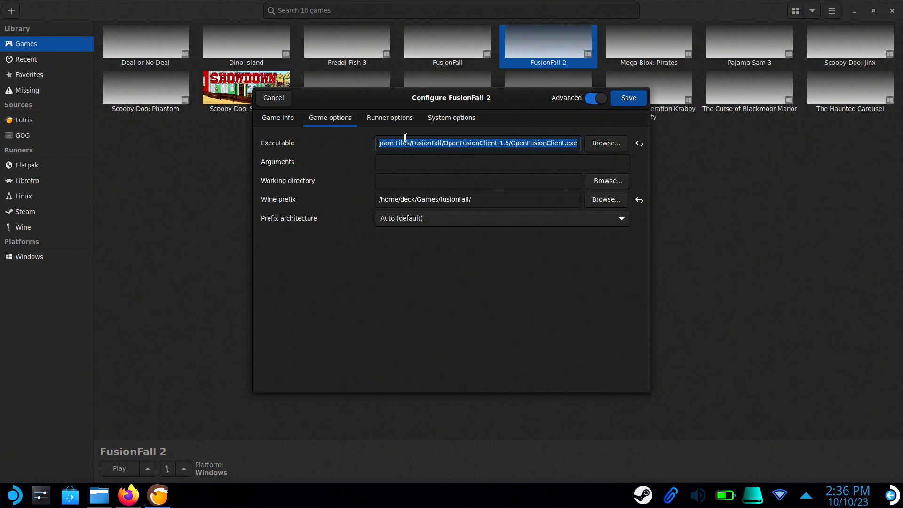
key("ctrl+v")
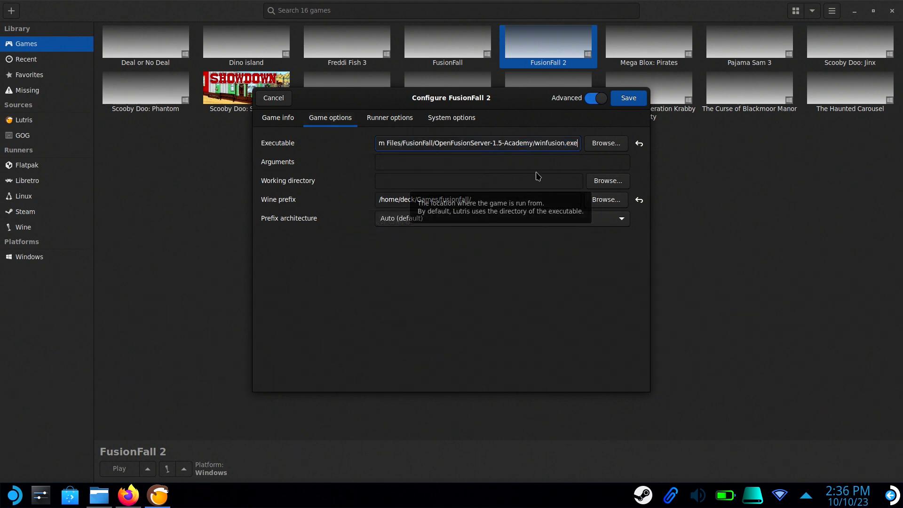
left_click(619, 101)
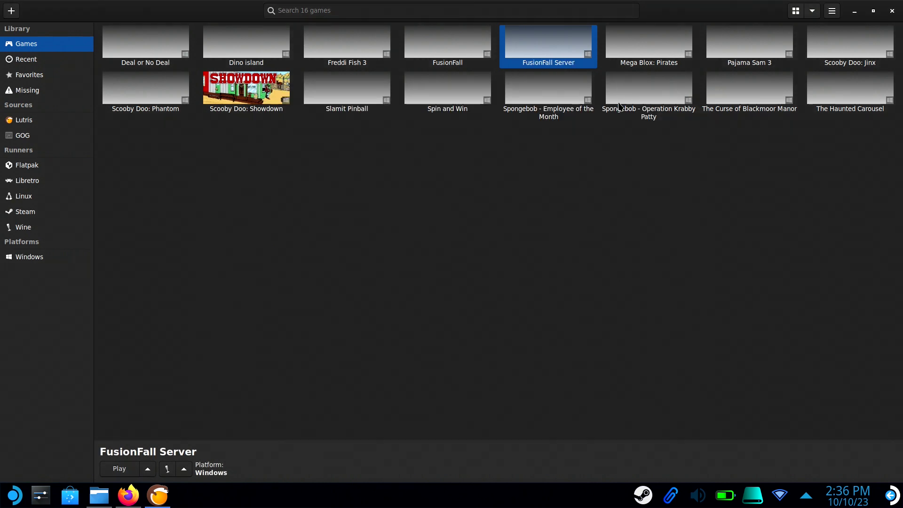
Start Kate and paste the server-then-game launch script into a new document.
key("super+d")
left_click(13, 497)
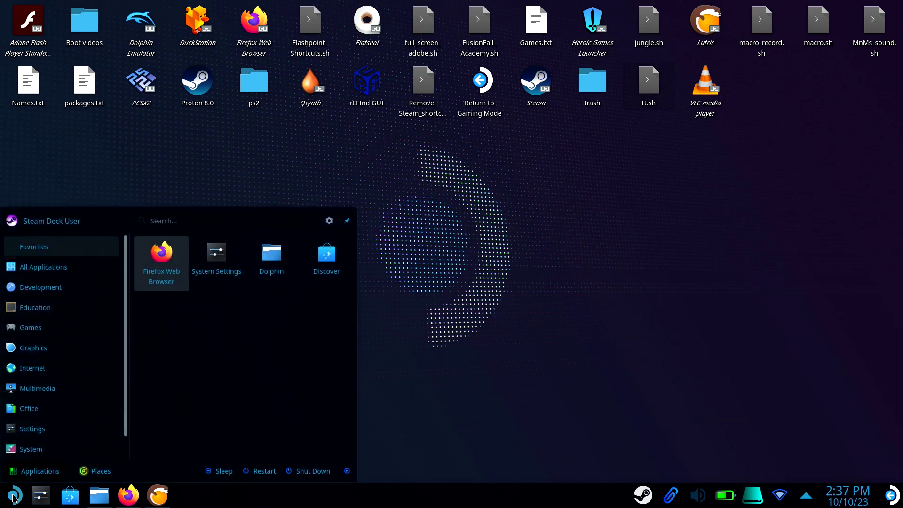
type("ka")
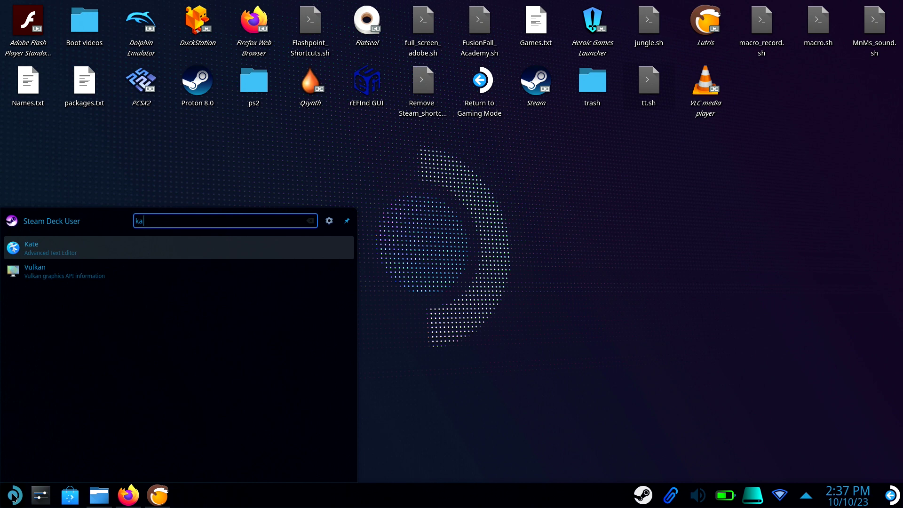
left_click(61, 254)
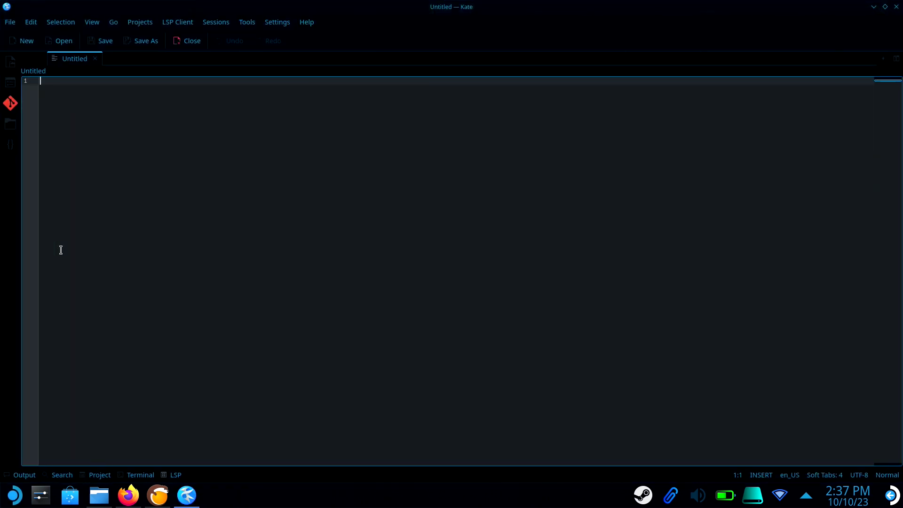
key("ctrl+v")
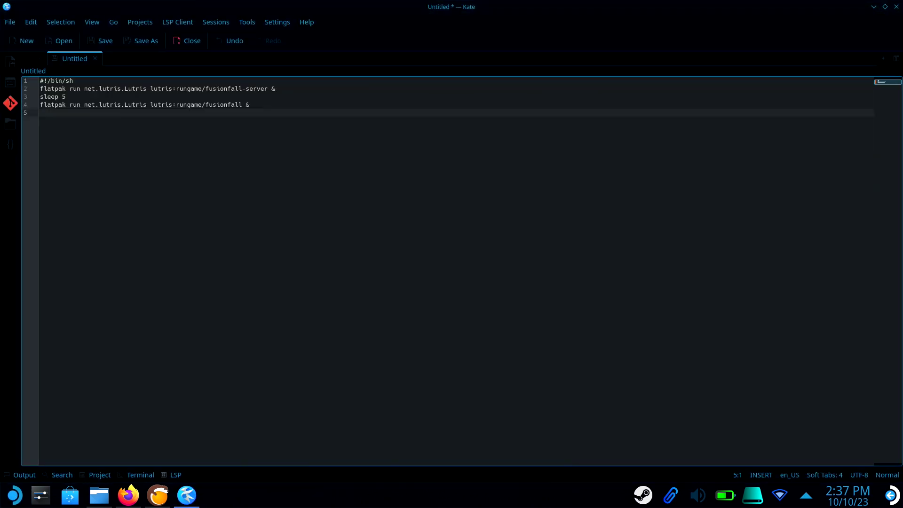
Save the script as FusionFall.sh on the Desktop and close Kate.
key("ctrl+s")
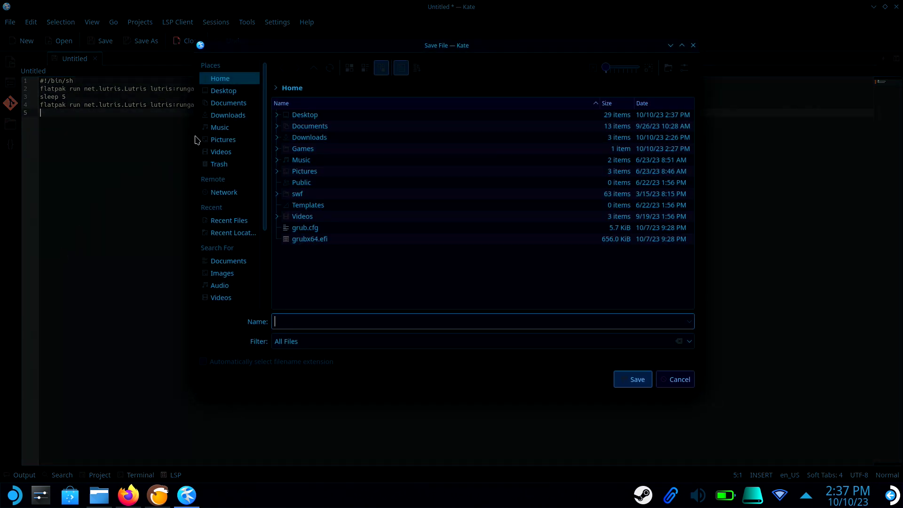
left_click(224, 90)
left_click(306, 325)
type("Fusion")
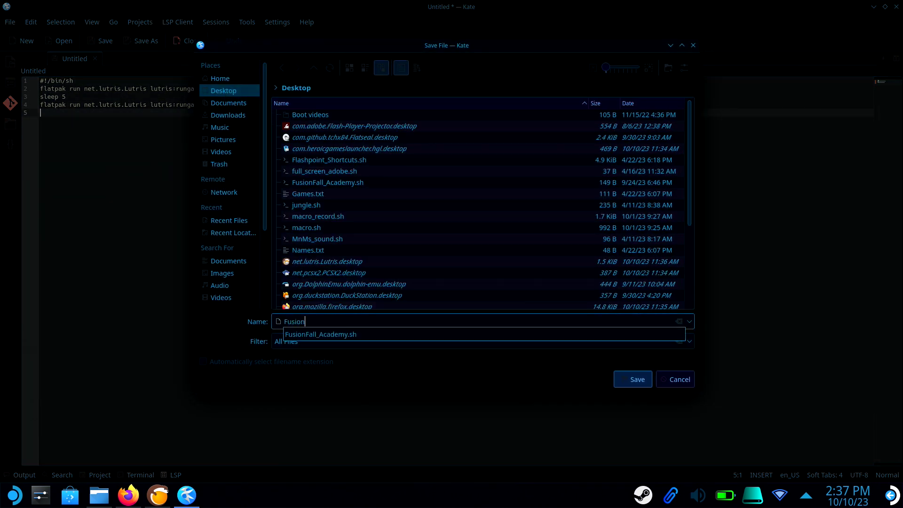
type("Fall.sh")
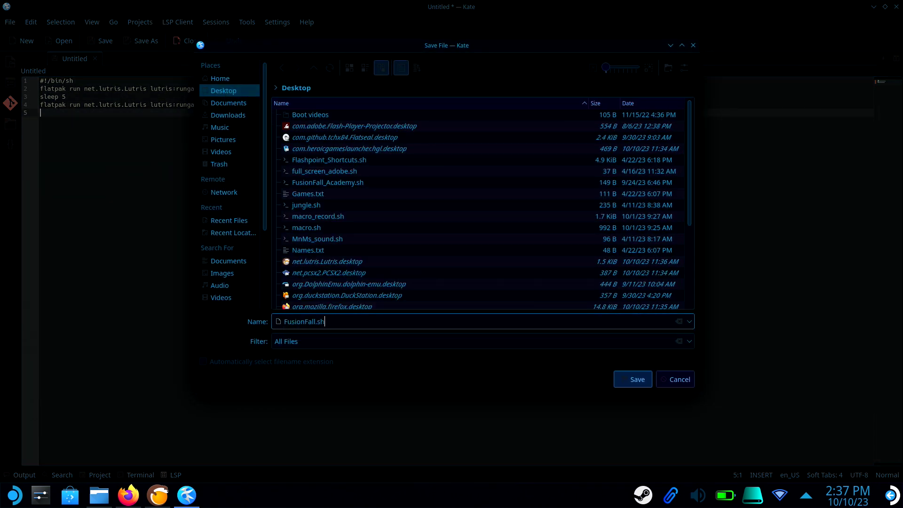
left_click(621, 379)
left_click(896, 9)
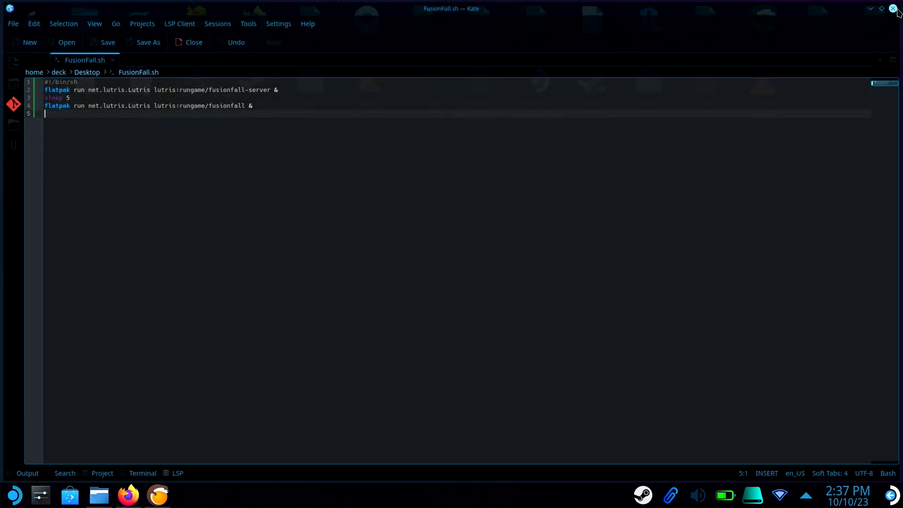
right_click(475, 30)
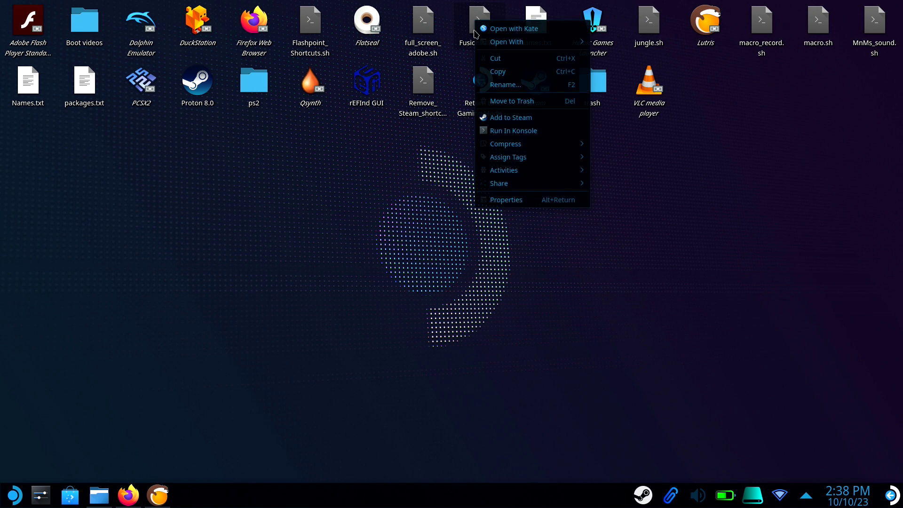
Tick Is executable in FusionFall.sh's Permissions, then add the script to Steam.
left_click(513, 199)
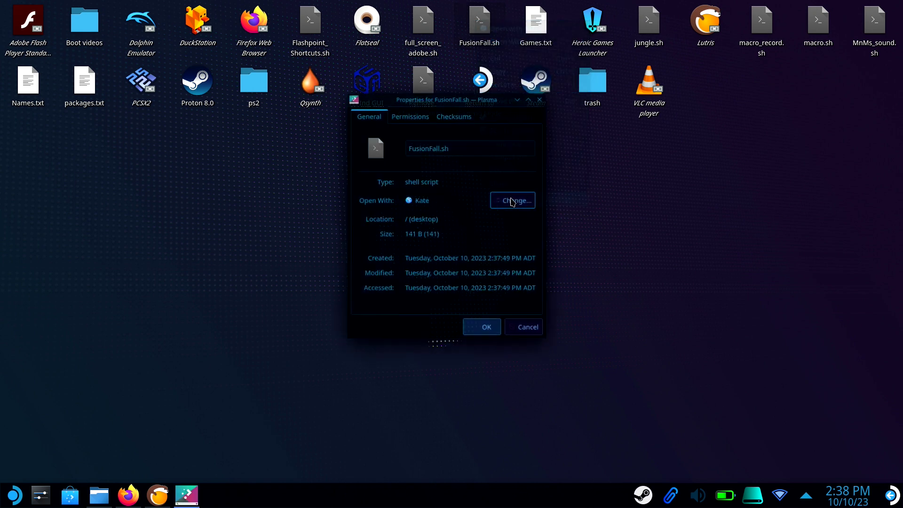
left_click(413, 117)
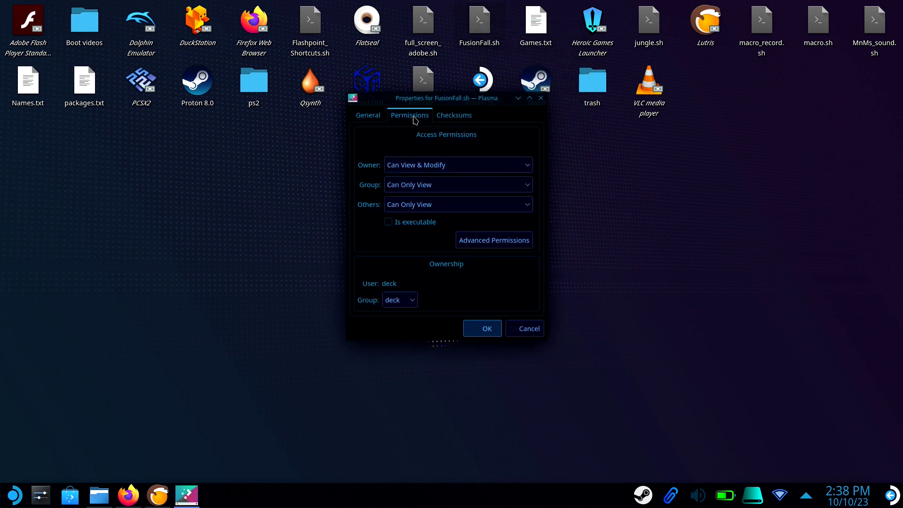
left_click(412, 225)
left_click(483, 329)
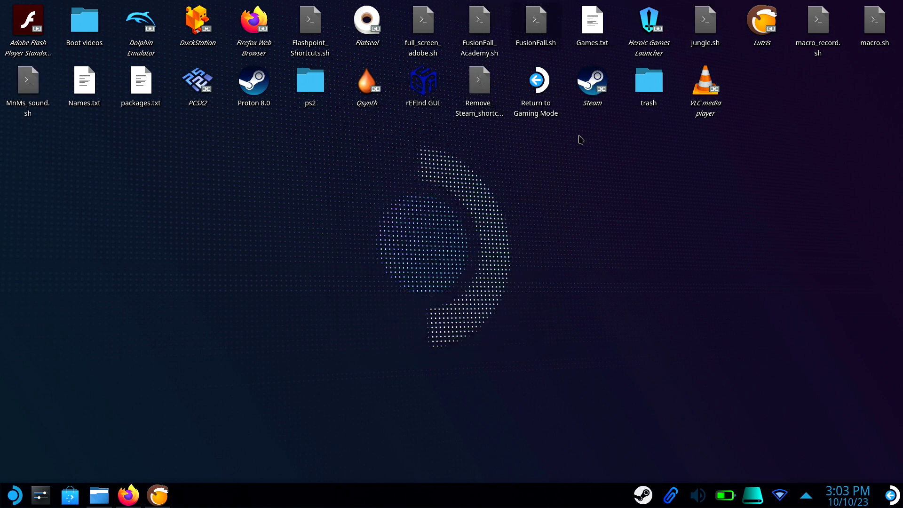
right_click(546, 31)
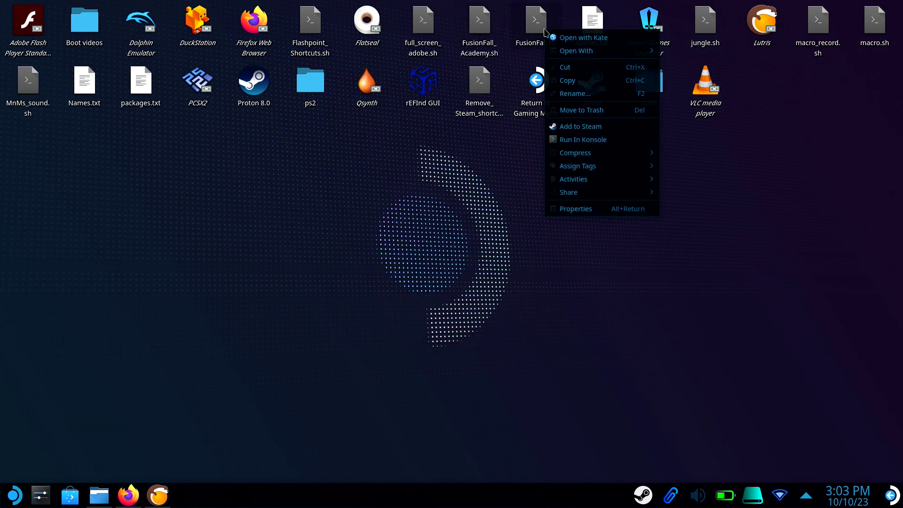
left_click(588, 127)
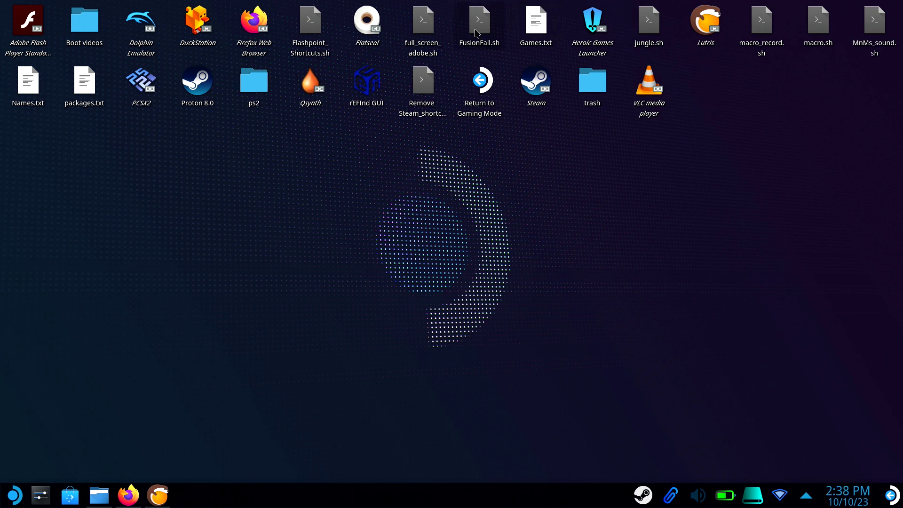
Execute FusionFall.sh from the desktop to bring up the OpenFusion Server Selector.
double_click(476, 33)
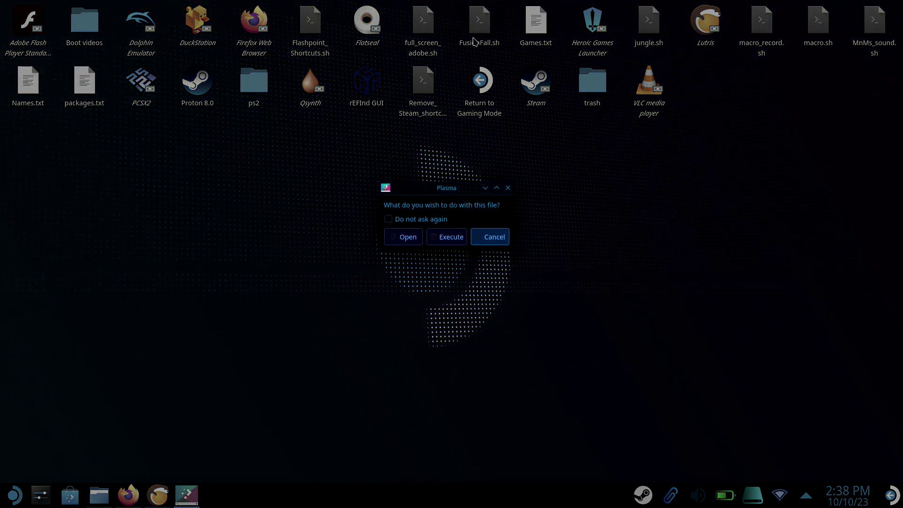
left_click(448, 234)
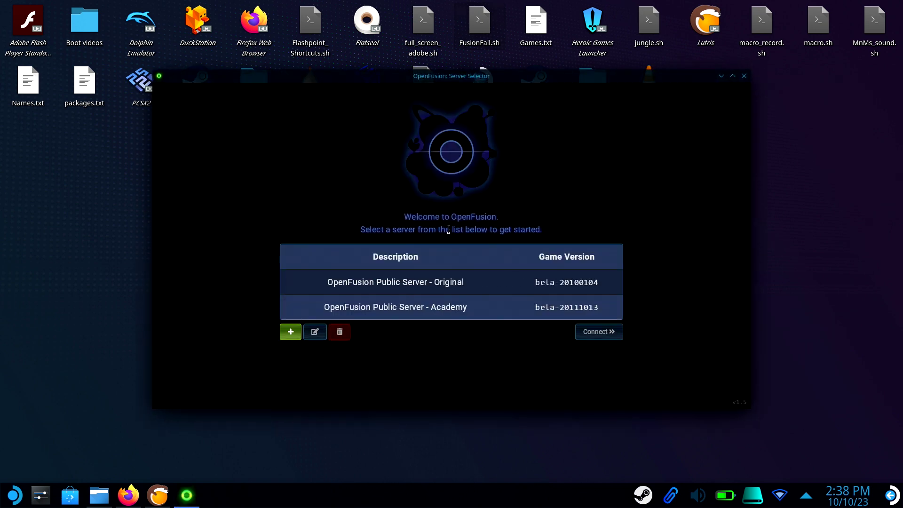
Edit the Academy server entry, replacing its Server IP with 127.0.0.1:23000.
left_click(450, 313)
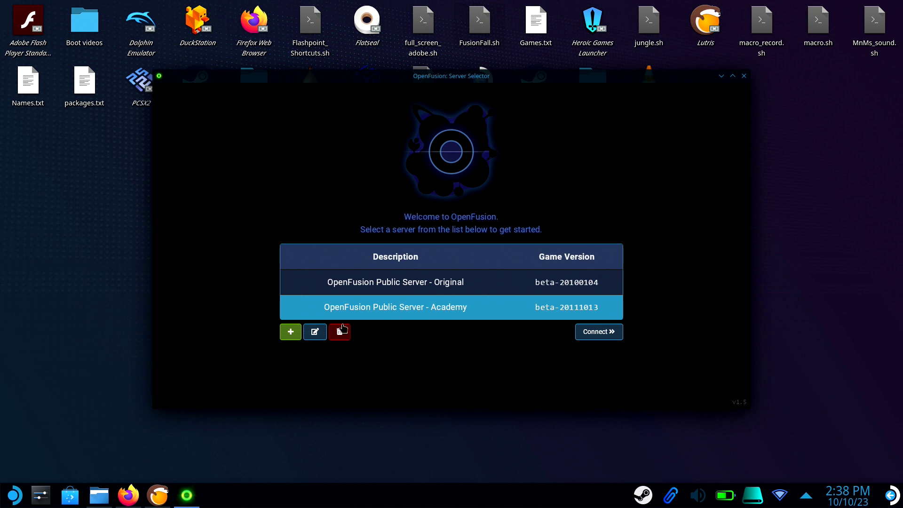
left_click(316, 332)
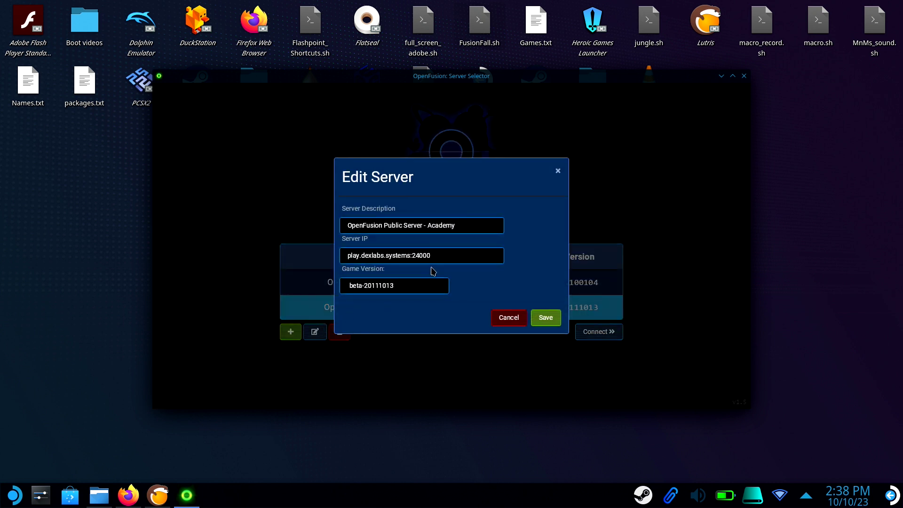
left_click_drag(438, 258, 347, 257)
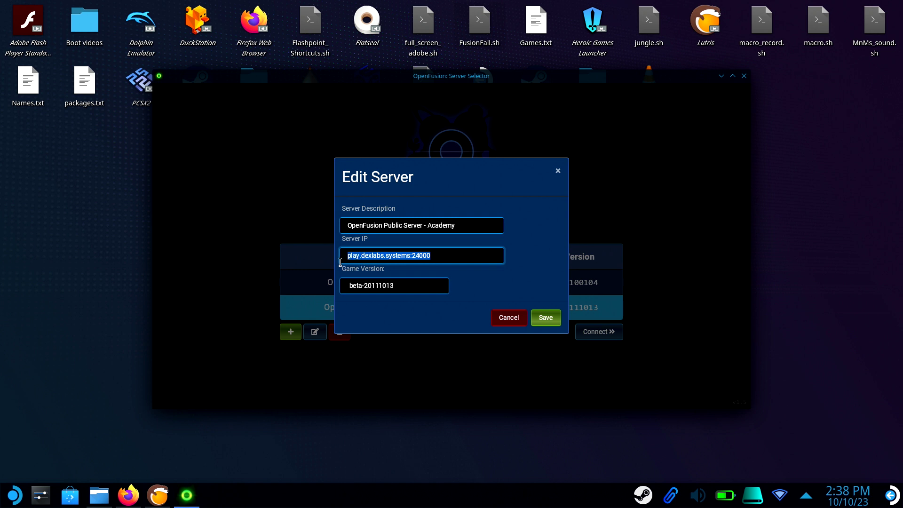
key("BackSpace")
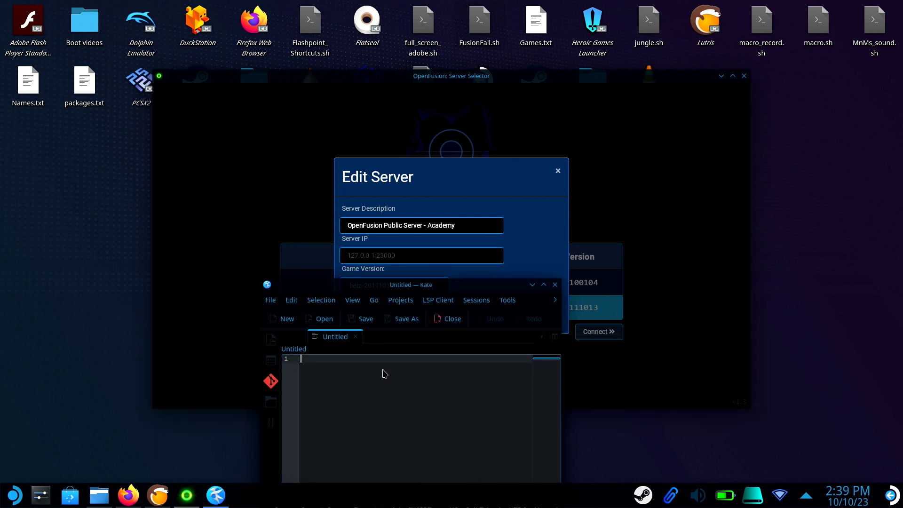
type("127.0.0.1:23000")
key("ctrl+a")
left_click(396, 250)
Change the description to OpenFusion Private Server - Academy, save, and connect to it.
left_click(408, 228)
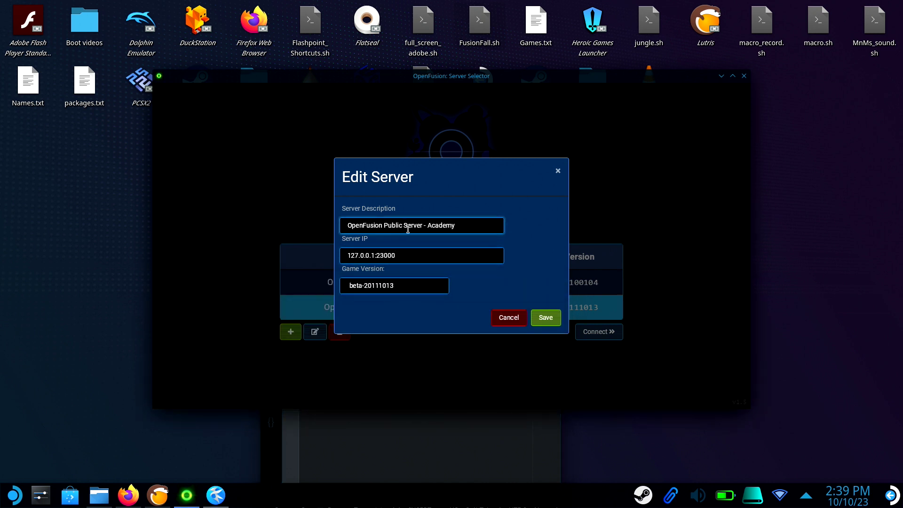
key("BackSpace")
type("rivate")
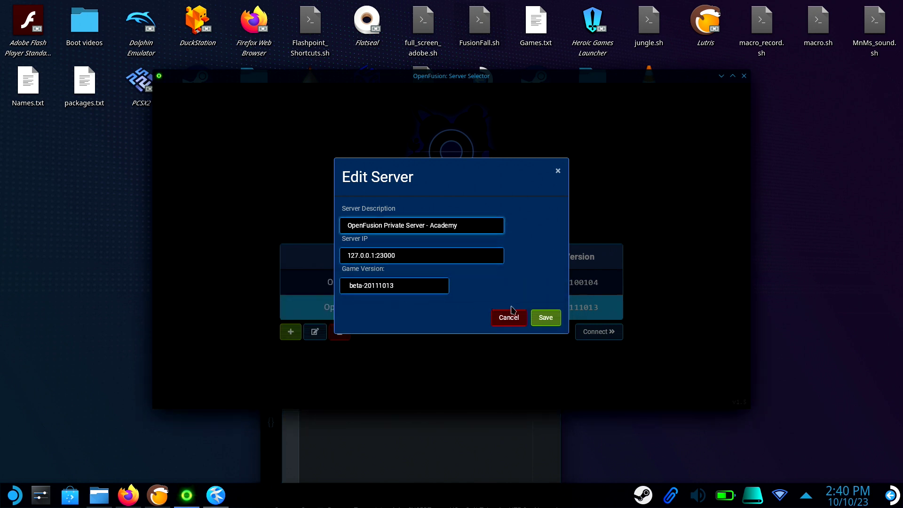
left_click(546, 318)
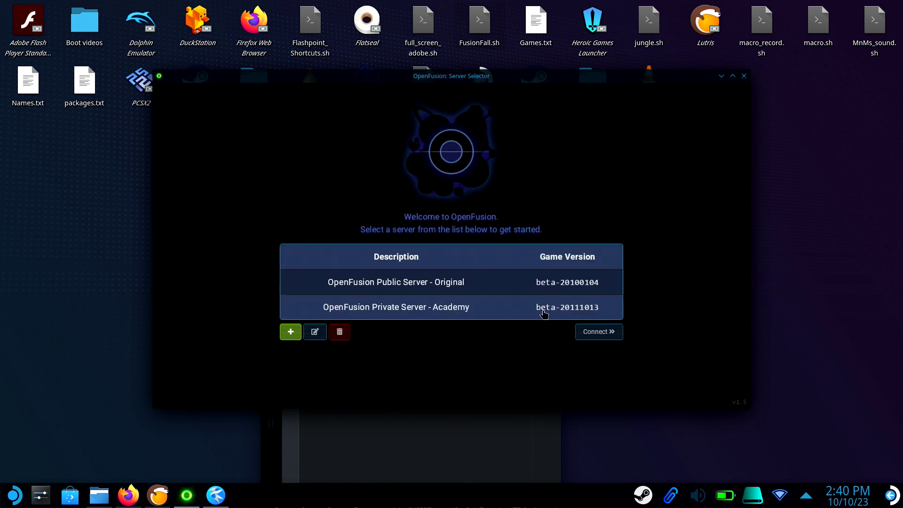
left_click(544, 315)
left_click(594, 332)
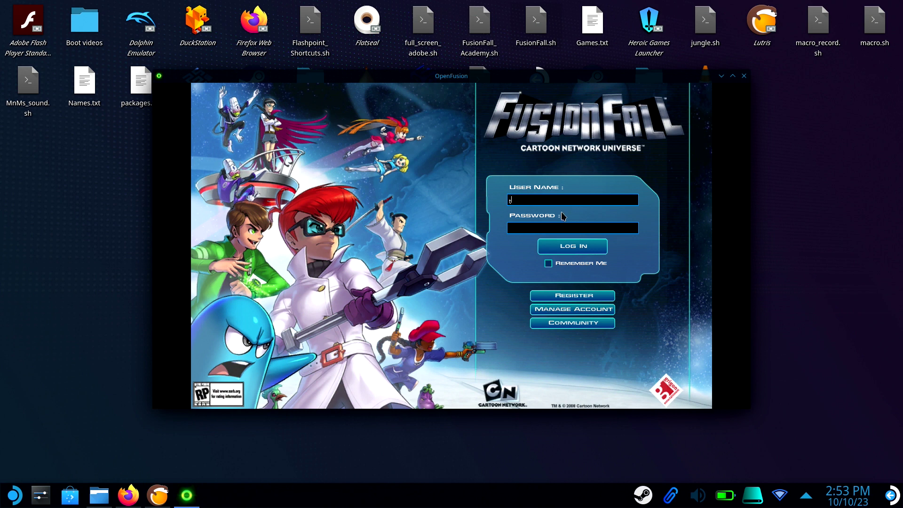
Attempt a login and dismiss the invalid login or password error.
left_click(572, 244)
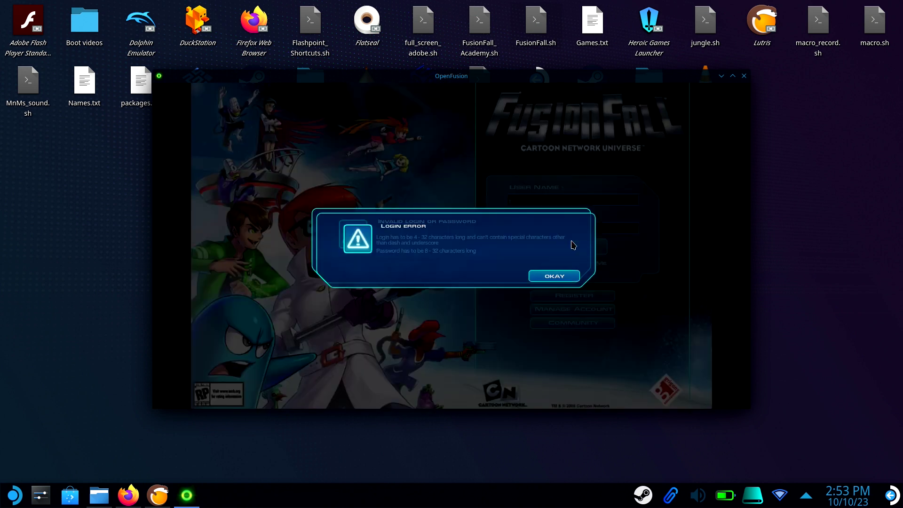
left_click(553, 278)
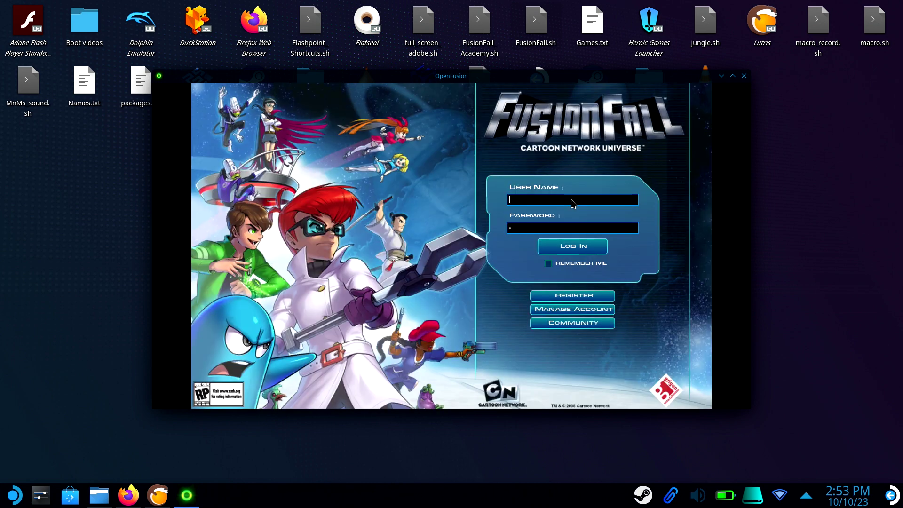
Randomise the new character's features several times and pick a random name.
left_click(552, 265)
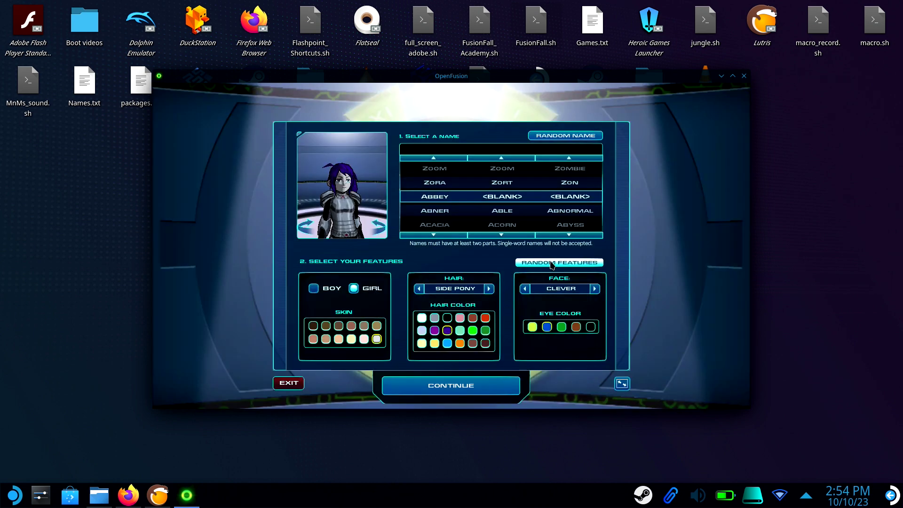
left_click(551, 265)
left_click(551, 265)
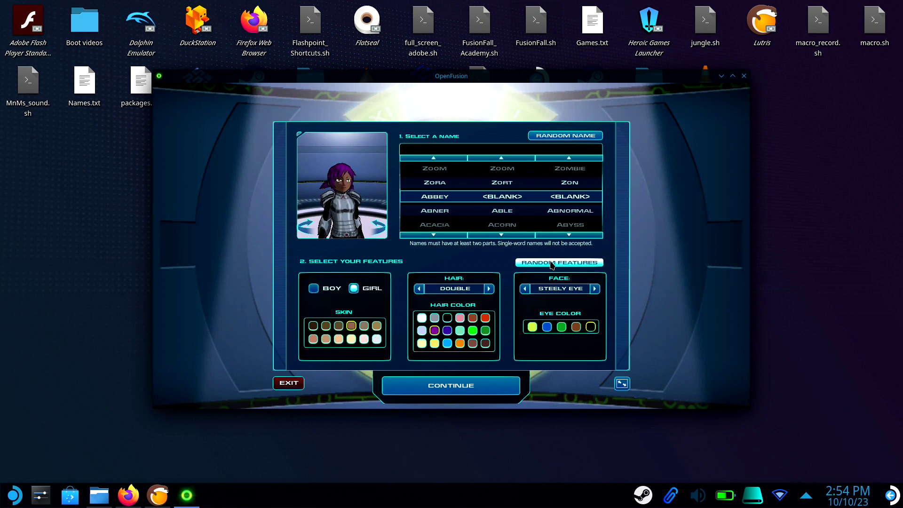
left_click(551, 265)
left_click(552, 265)
left_click(551, 265)
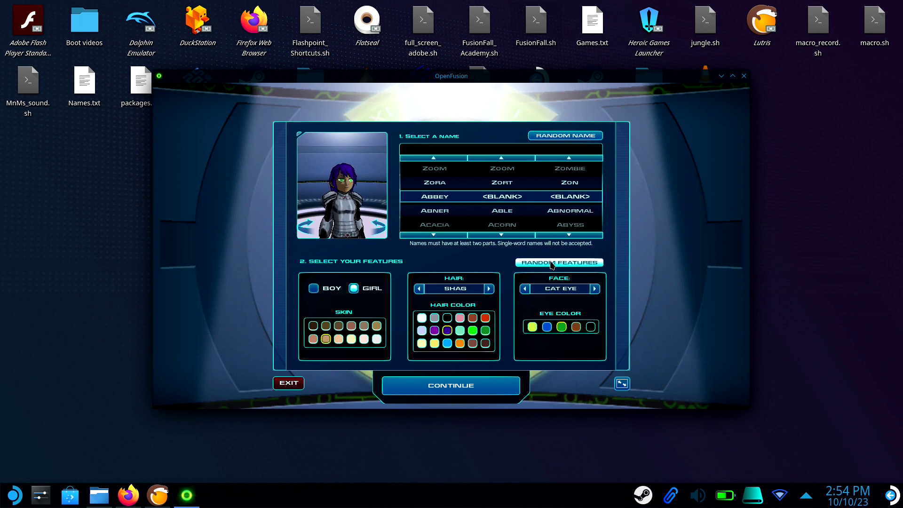
left_click(553, 136)
left_click(552, 136)
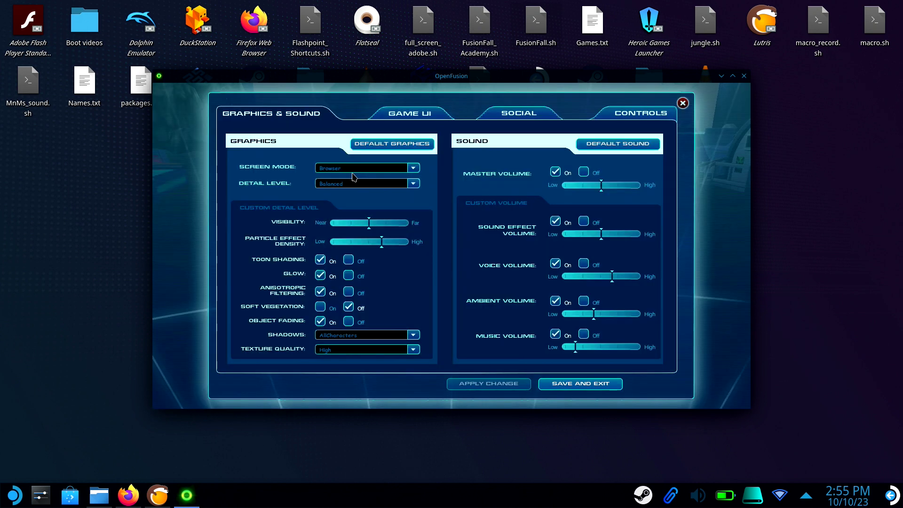
Set graphics Detail Level to Best Performance and Screen Mode to 1280X800, then apply.
left_click(353, 184)
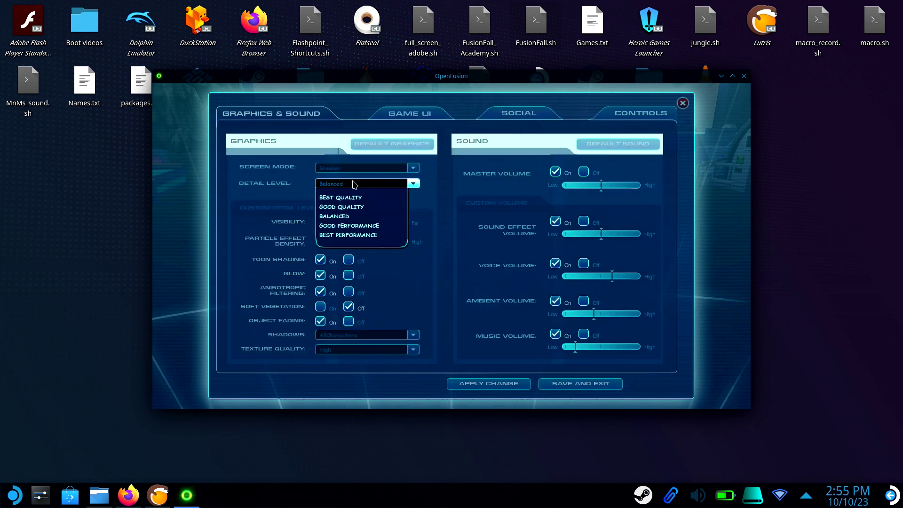
left_click(336, 236)
left_click(362, 168)
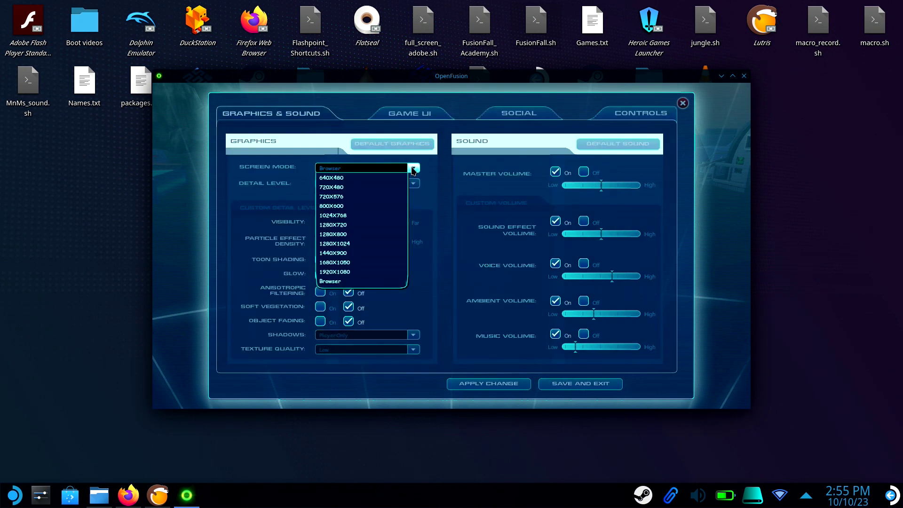
left_click(355, 234)
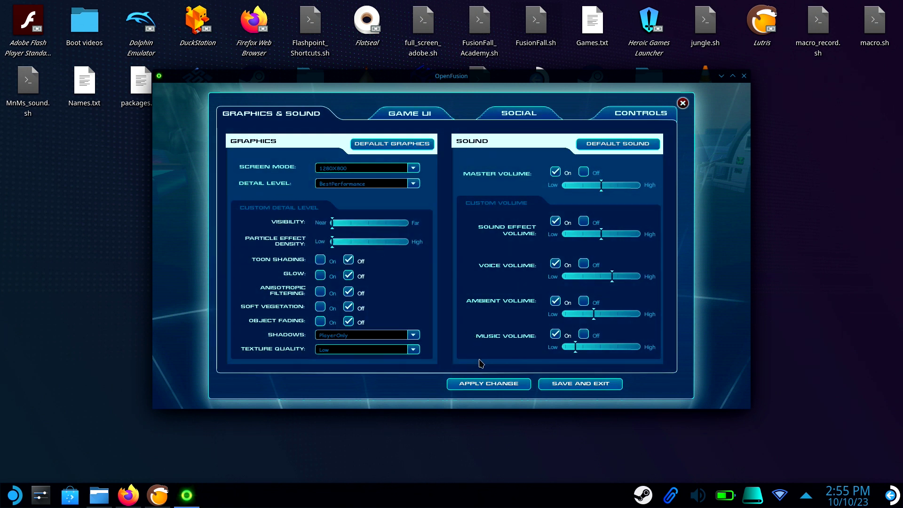
left_click(482, 383)
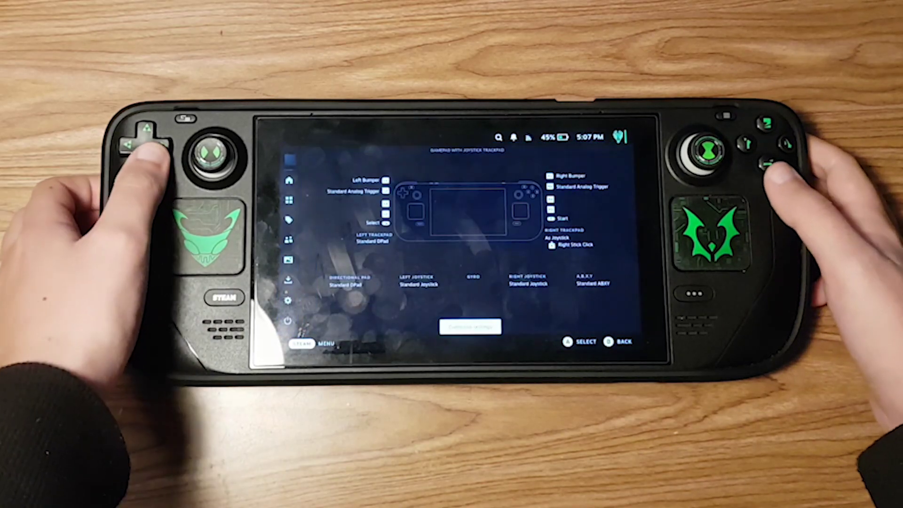
In FusionFall's controller layout, set Right Trackpad Behavior to As Mouse.
key("Return")
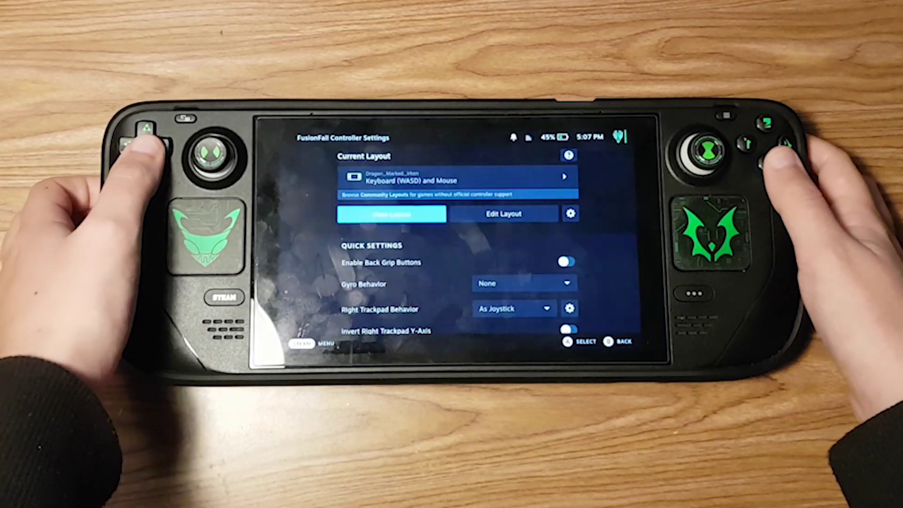
key("Return")
key("Down")
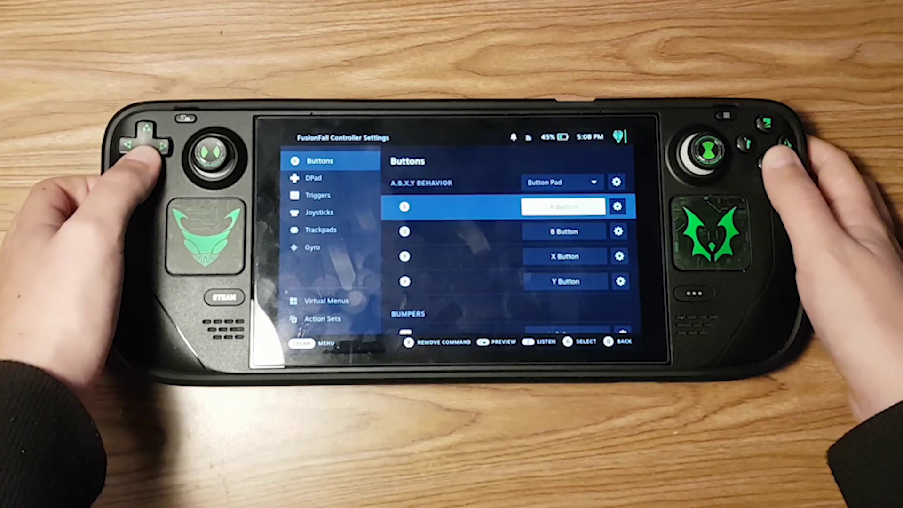
key("Left")
key("Down")
key("Down")
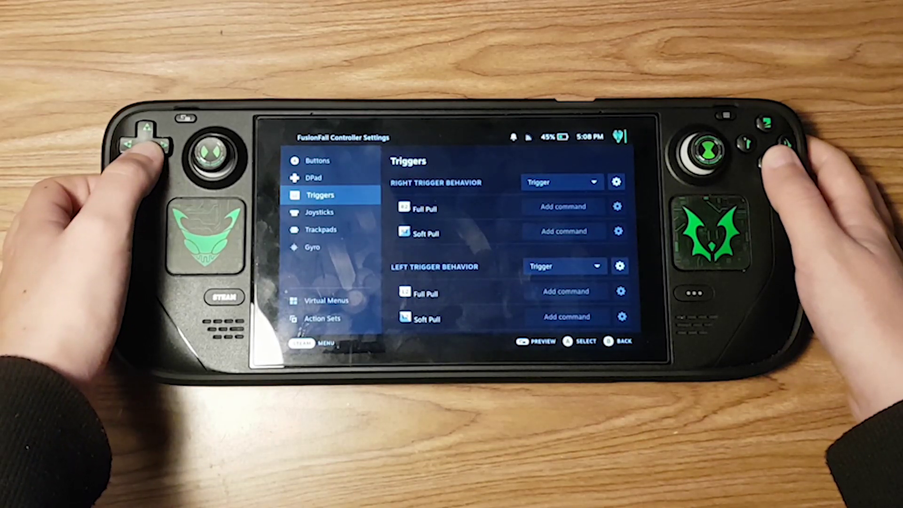
key("Down")
key("Down")
key("Right")
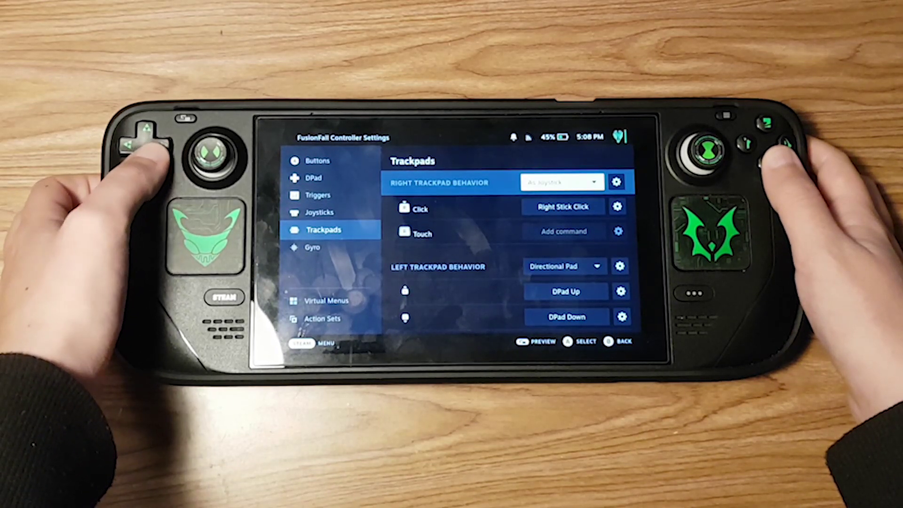
key("Return")
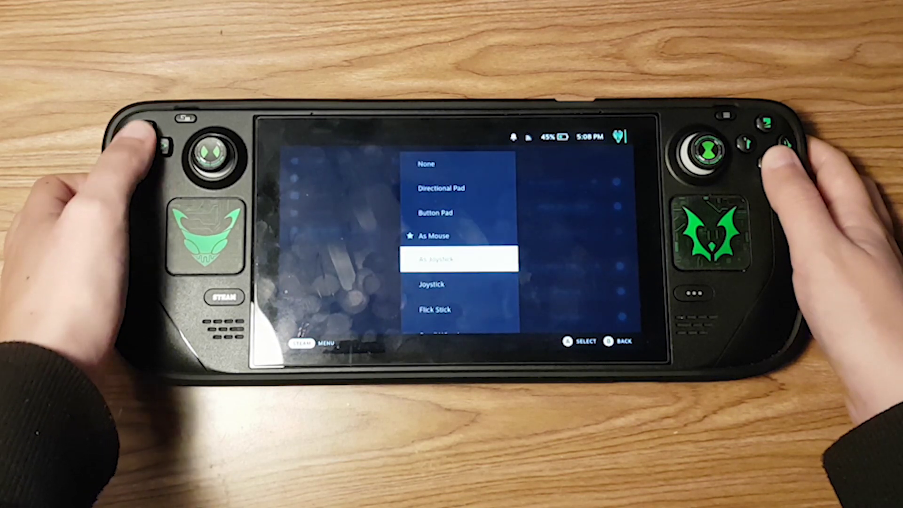
key("Escape")
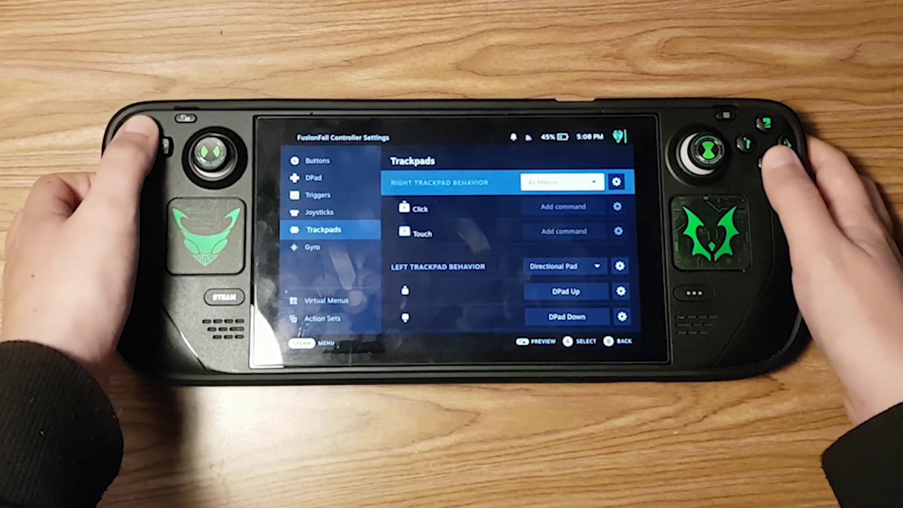
Bind the right trackpad Click to Left Mouse Click and return to the game.
key("Down")
key("Down")
key("Return")
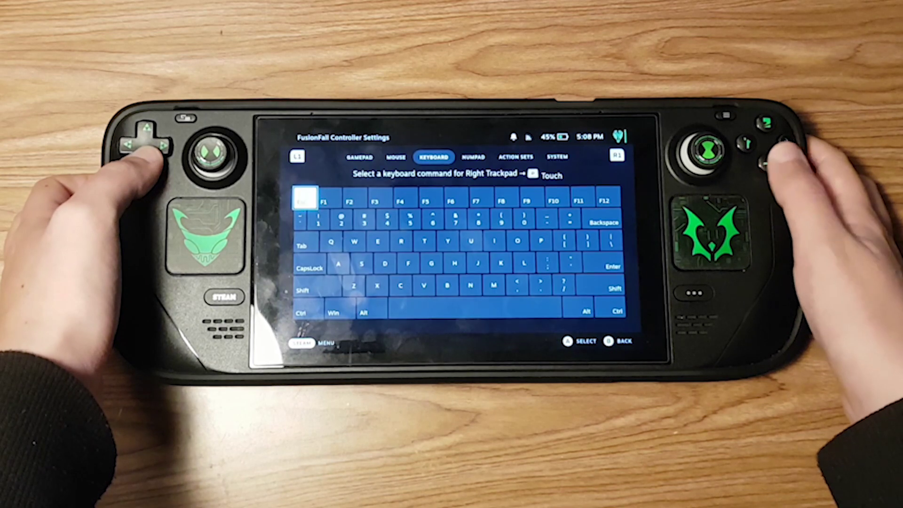
key("Escape")
key("Up")
key("Return")
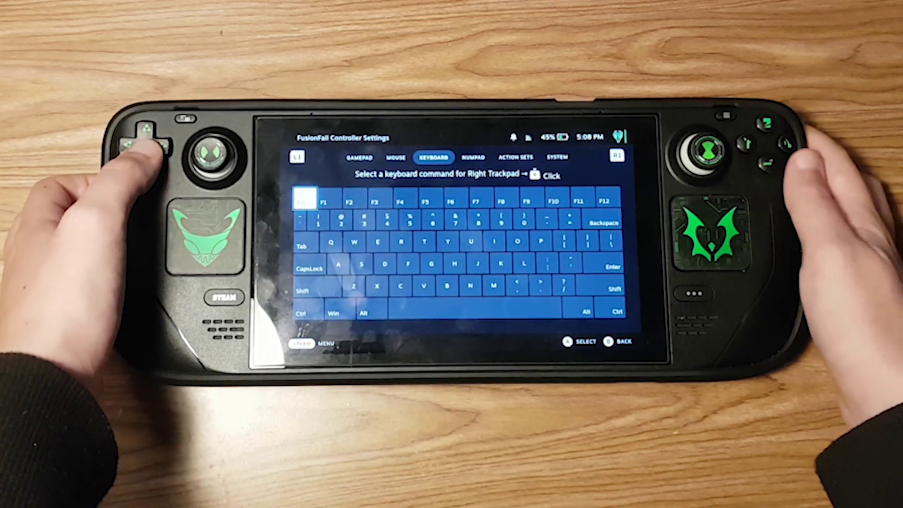
key("ctrl+shift+Tab")
key("Return")
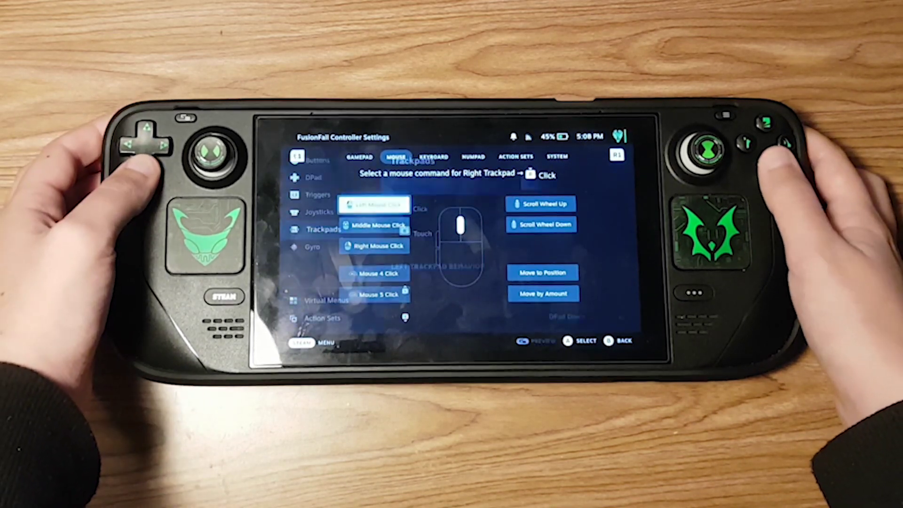
key("Escape")
key("Escape")
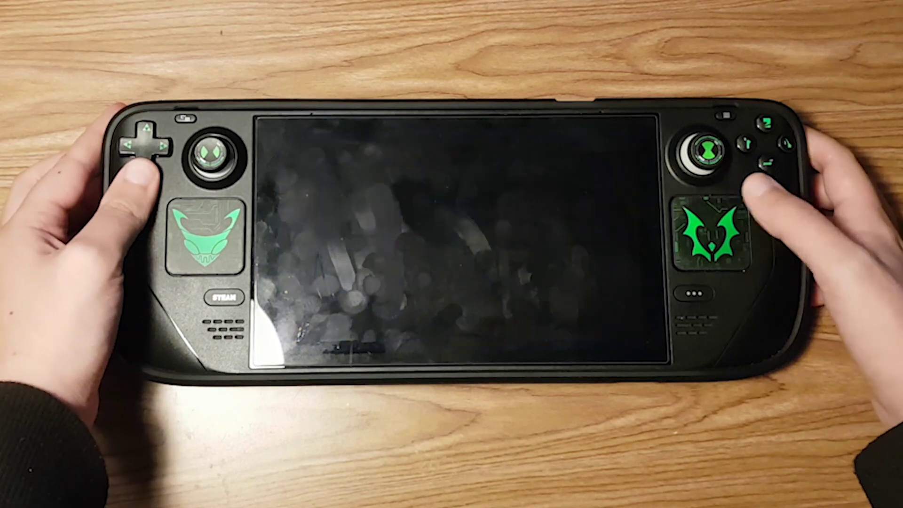